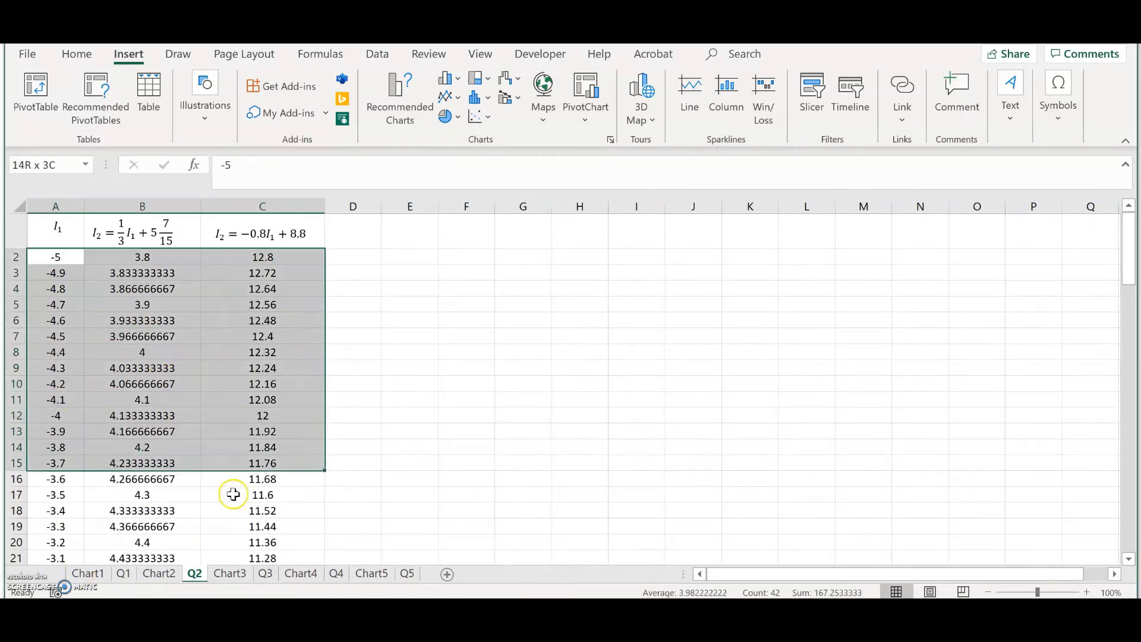
Step: Select the I1 and I2 data in A2:C102 and insert a scatter chart with smooth lines and markers
drag(249, 561, 209, 527)
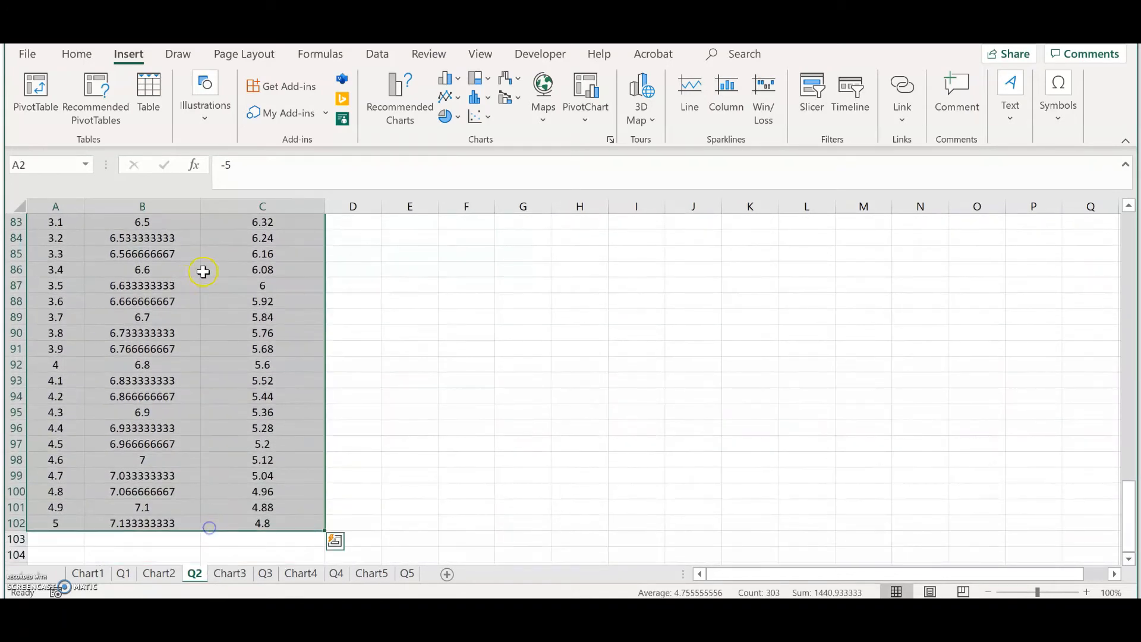
click(475, 121)
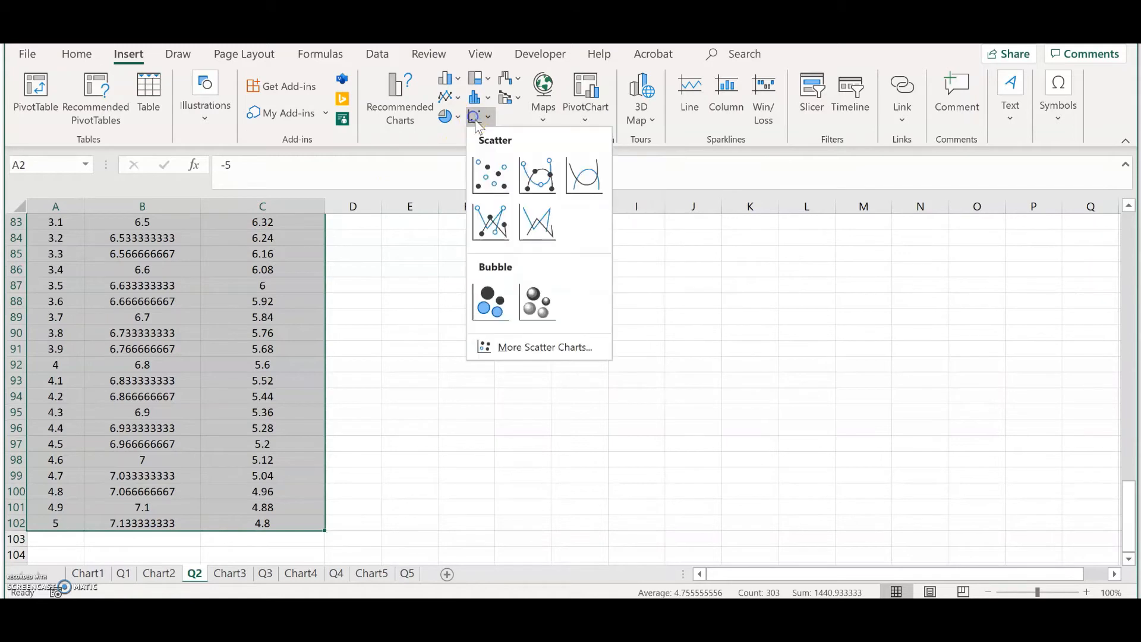
click(539, 171)
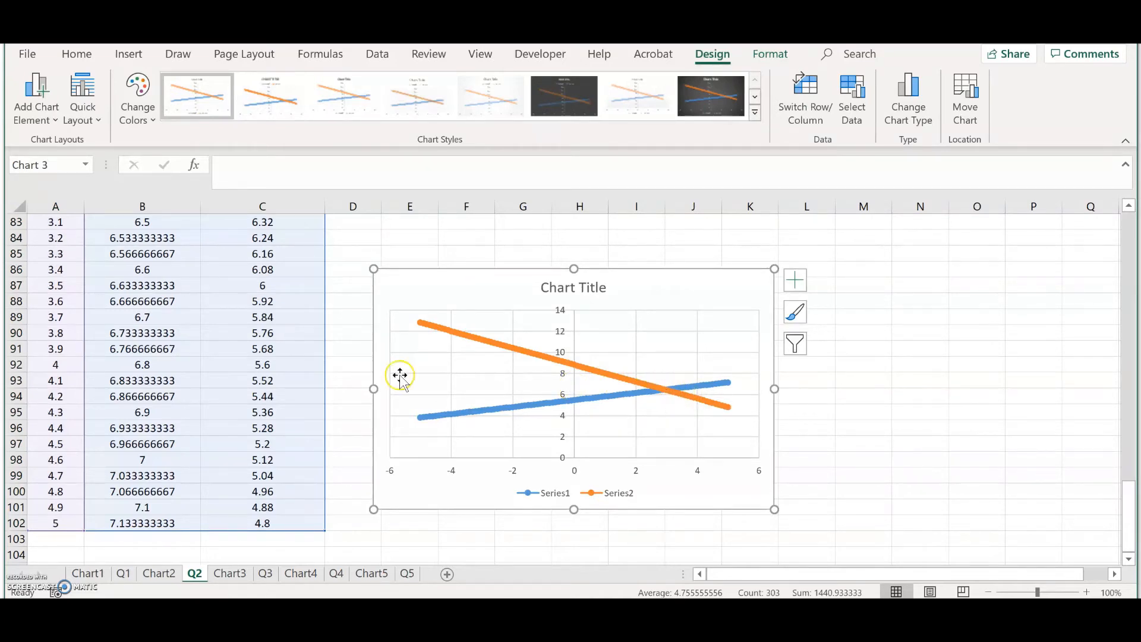
Step: Move the chart up beside the data table
scroll(252, 387, up, 12)
scroll(252, 386, up, 7)
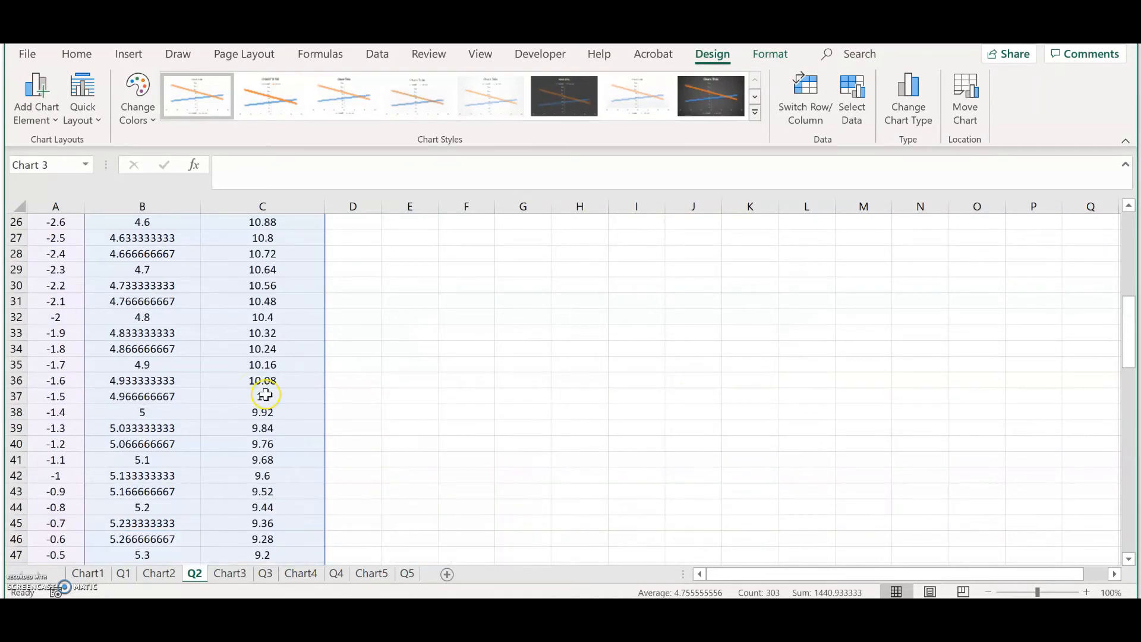
scroll(265, 395, down, 15)
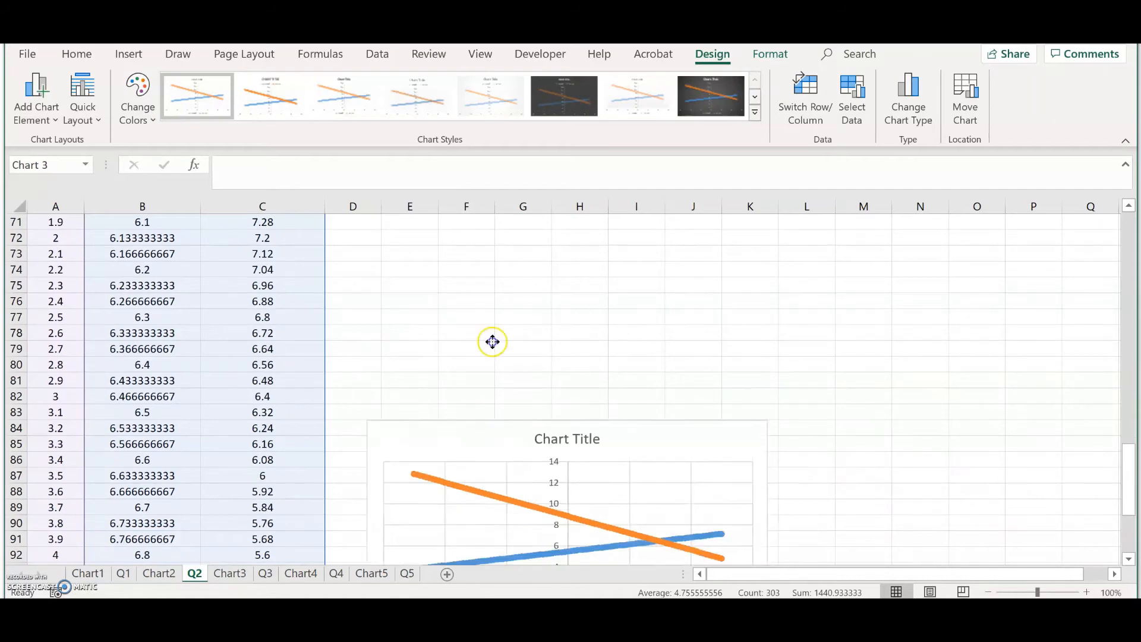
scroll(490, 362, up, 5)
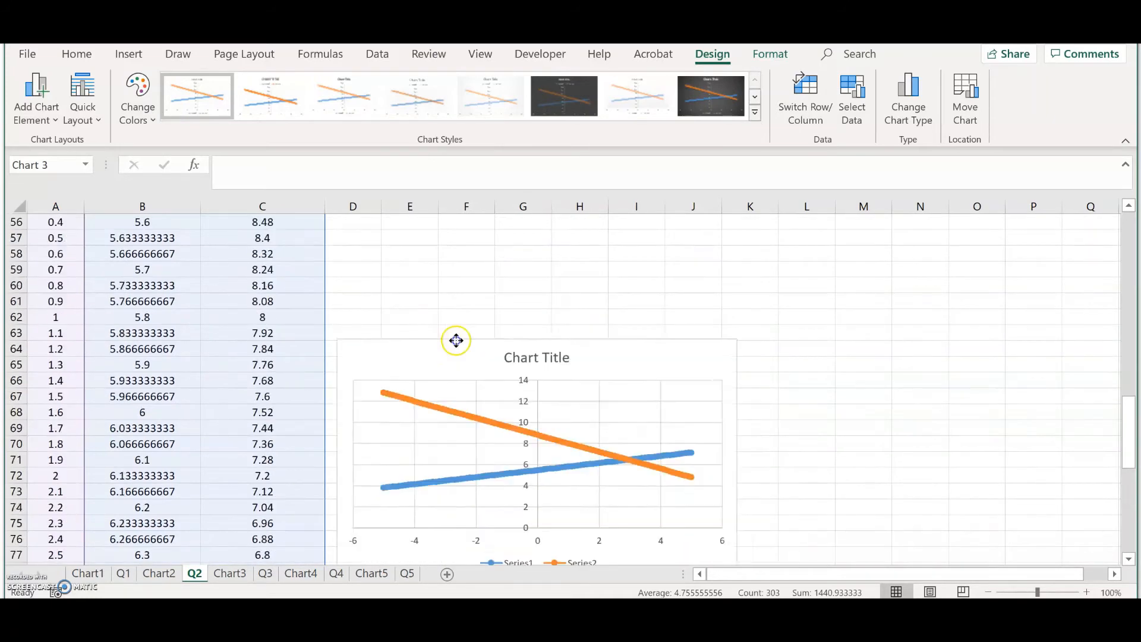
scroll(458, 286, up, 3)
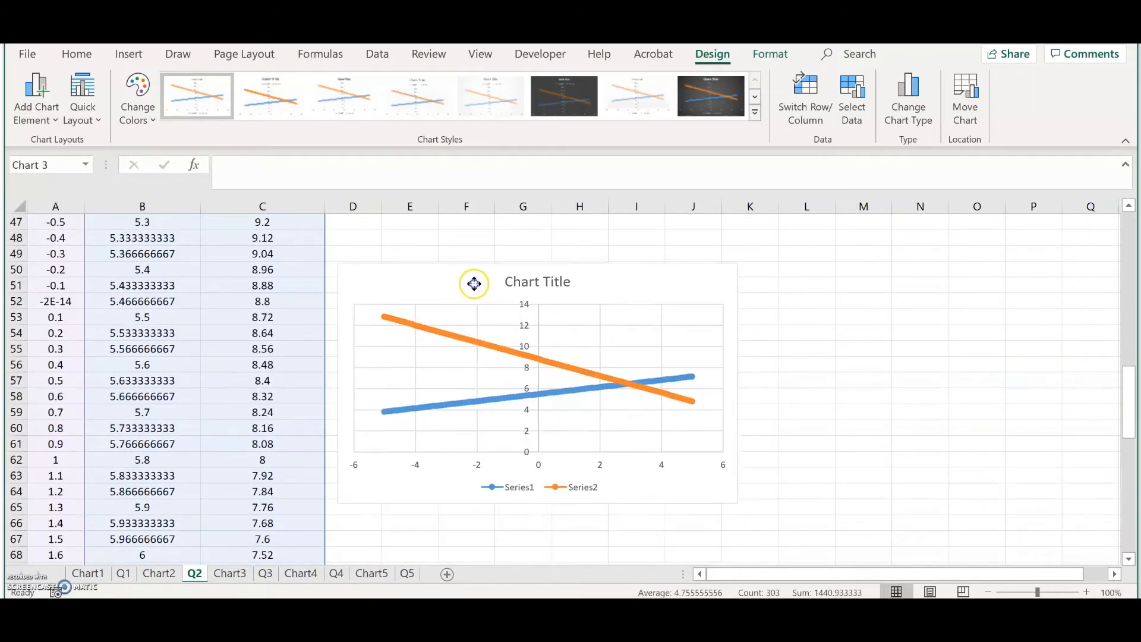
scroll(501, 400, up, 3)
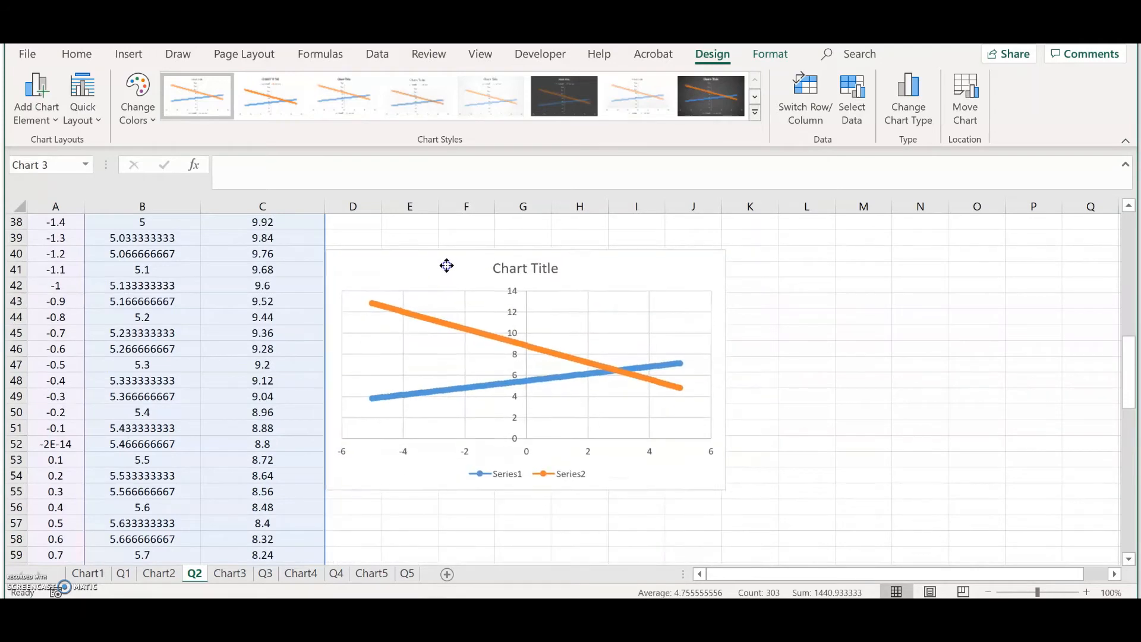
scroll(470, 356, up, 4)
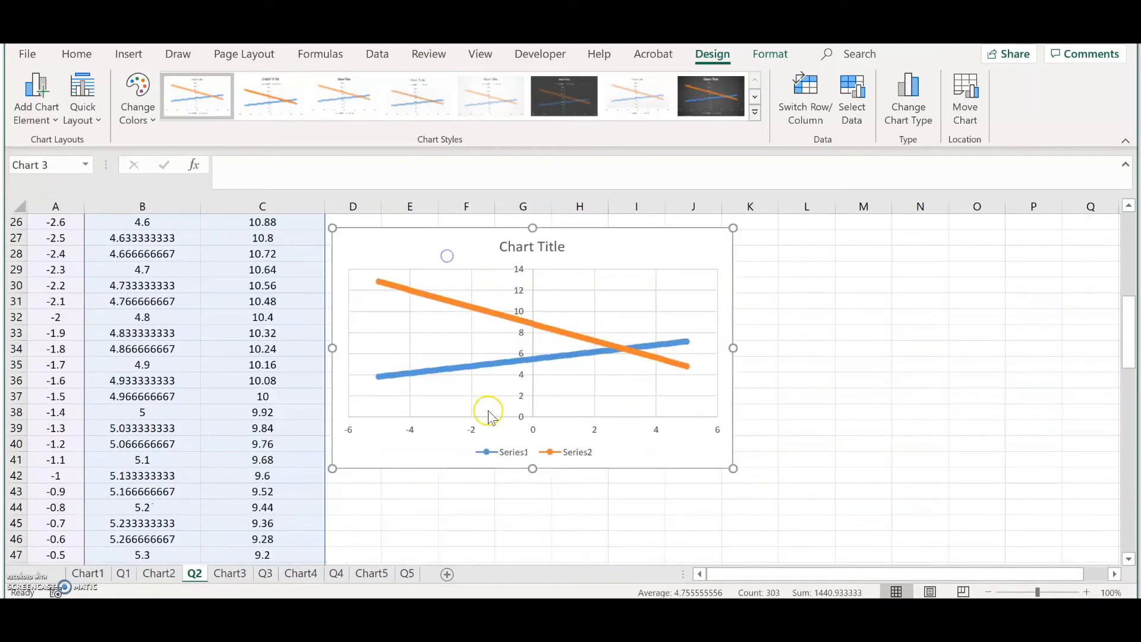
scroll(475, 392, up, 3)
scroll(460, 315, up, 2)
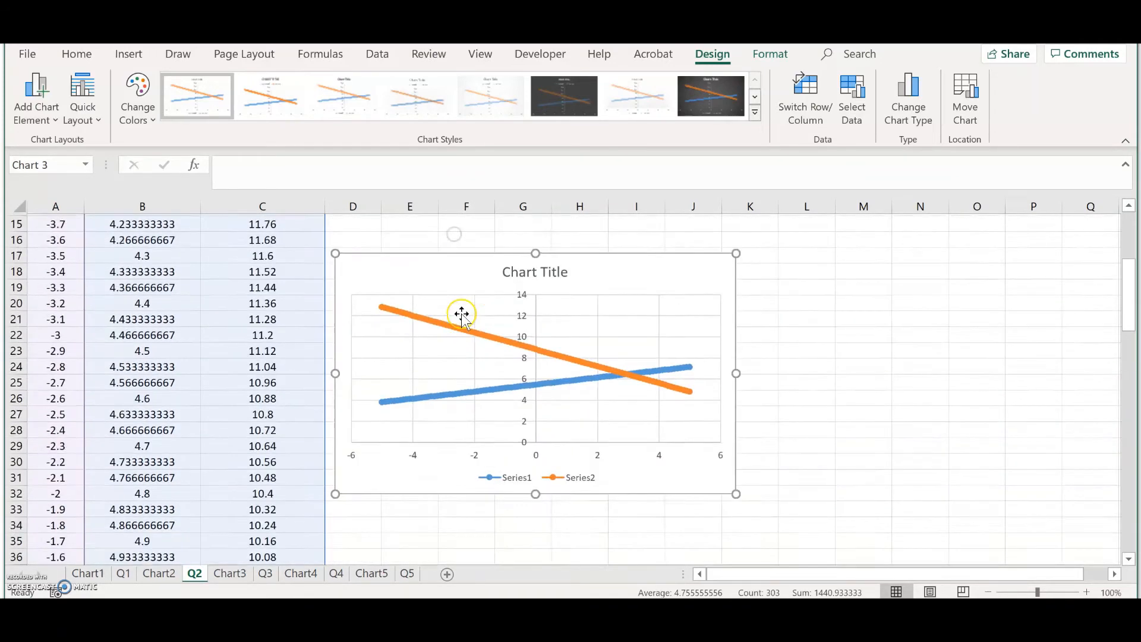
drag(447, 331, 449, 255)
Step: Change the first I1 value in A2 to 0
scroll(161, 291, up, 3)
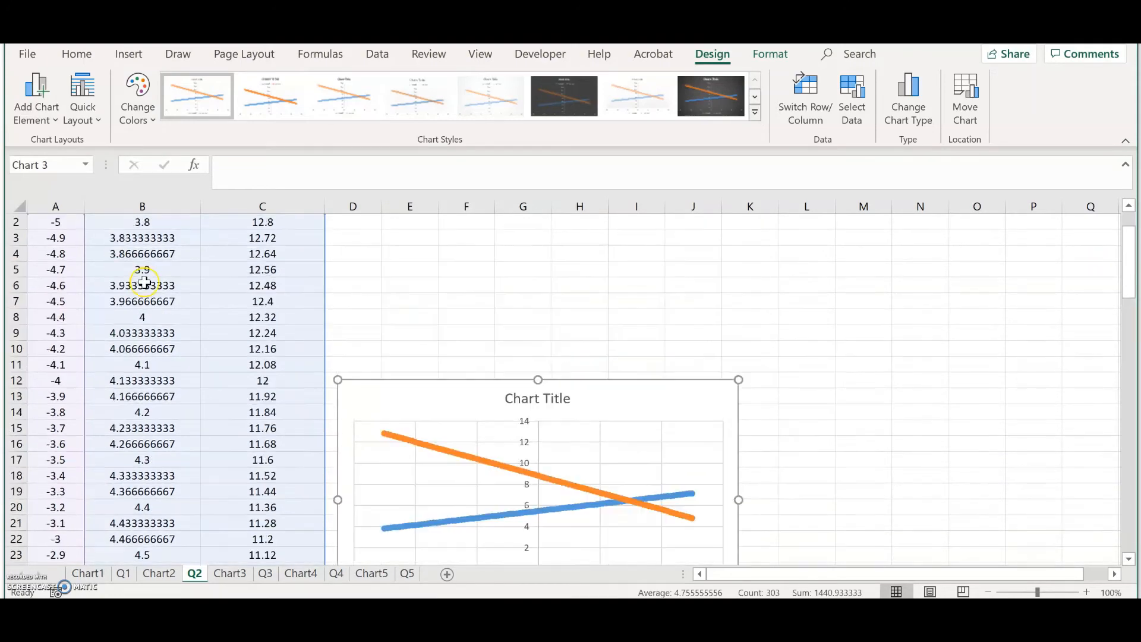
scroll(71, 250, up, 1)
click(55, 255)
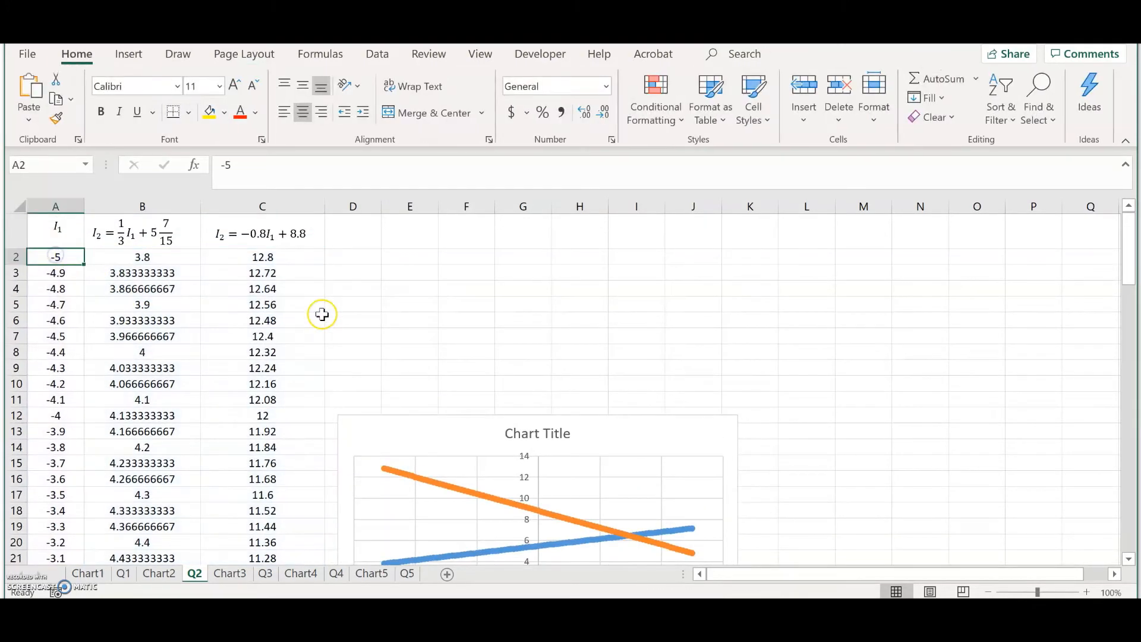
text(0)
key(Return)
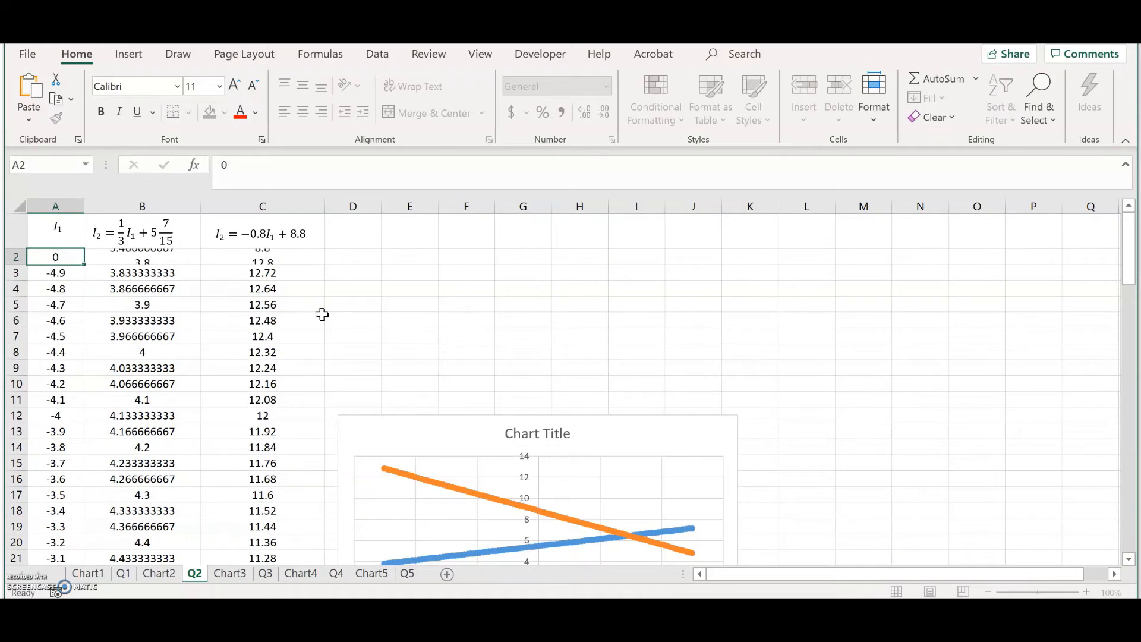
Step: Enter 0.1 in A3 and fill the I1 column down in 0.1 steps from A2:A3
text(0.1)
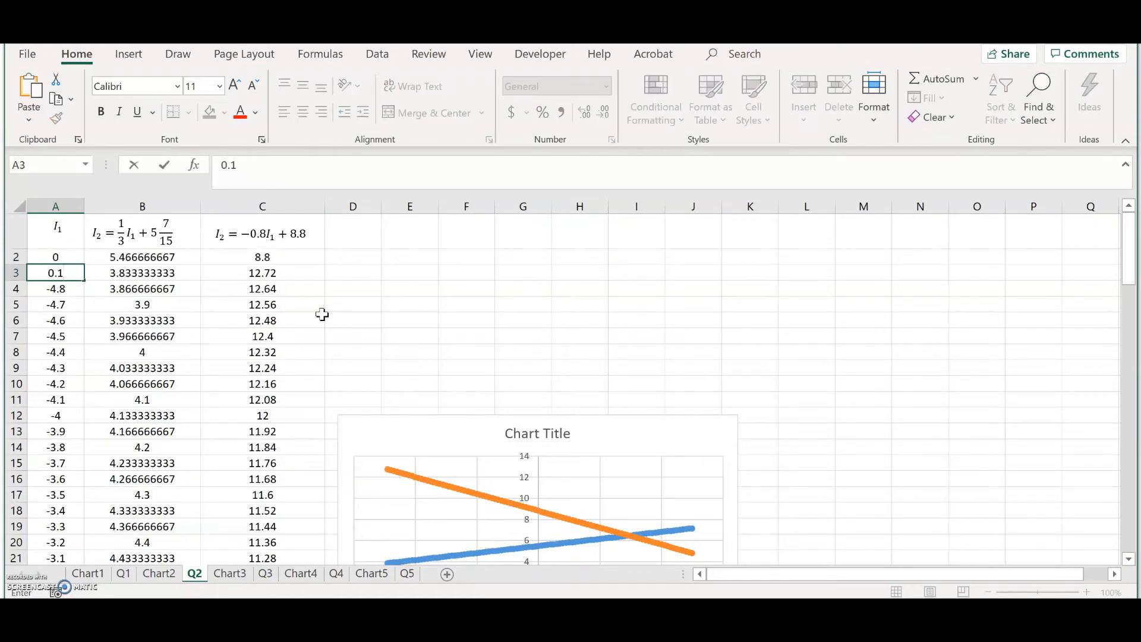
key(Up)
key(shift+Down)
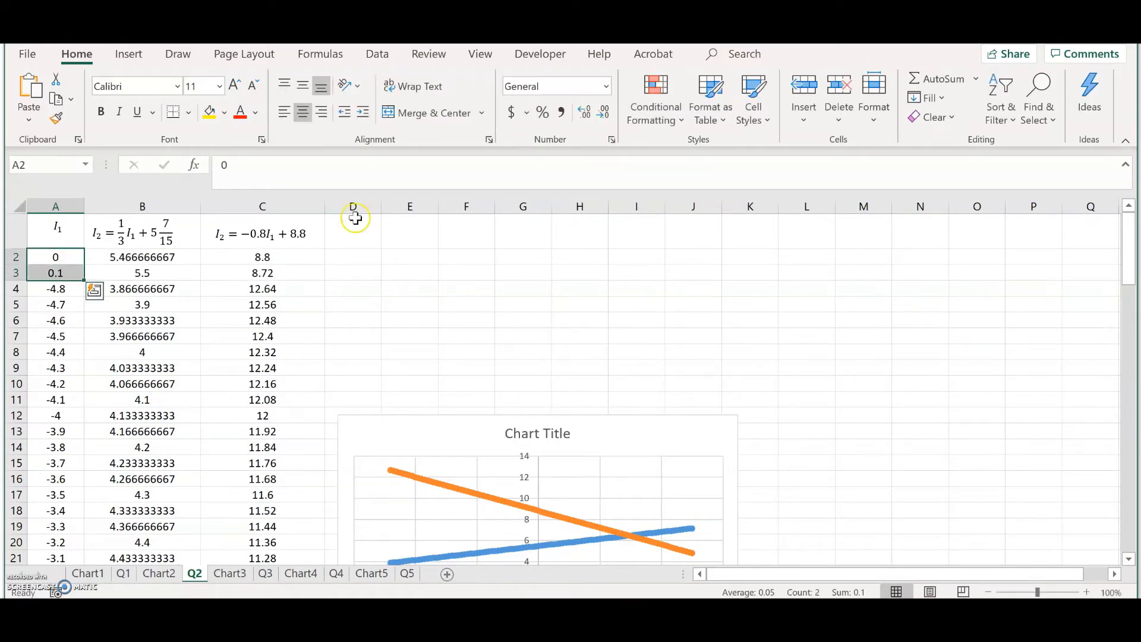
drag(82, 278, 273, 526)
Step: Clear the surplus rows 53 to 102 below the new data
scroll(54, 464, down, 1)
scroll(279, 528, down, 7)
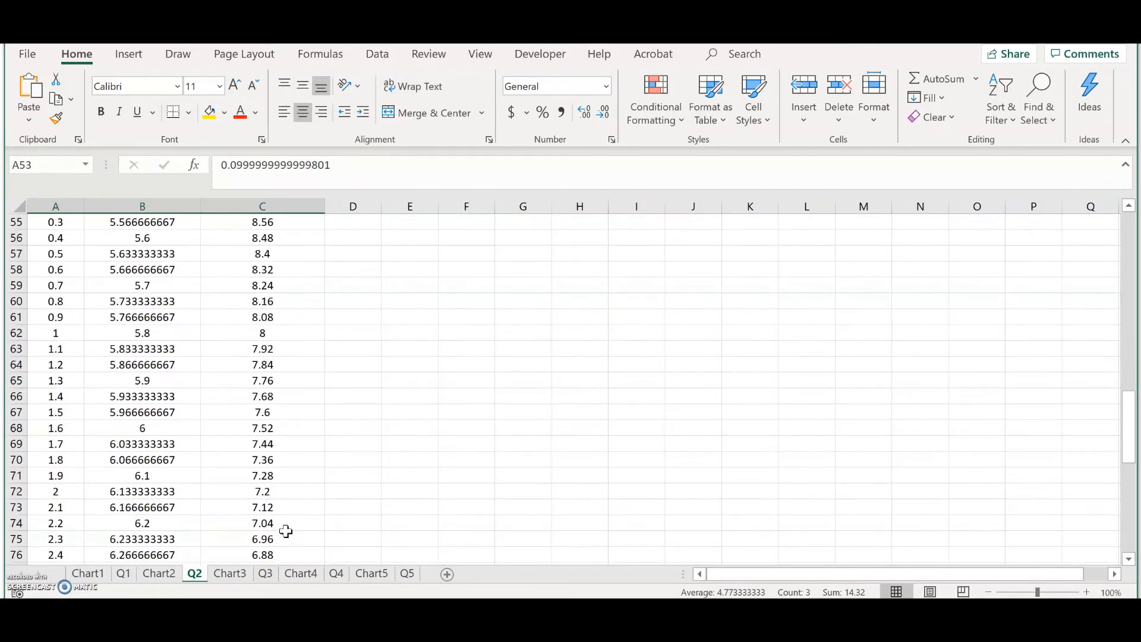
scroll(286, 531, down, 10)
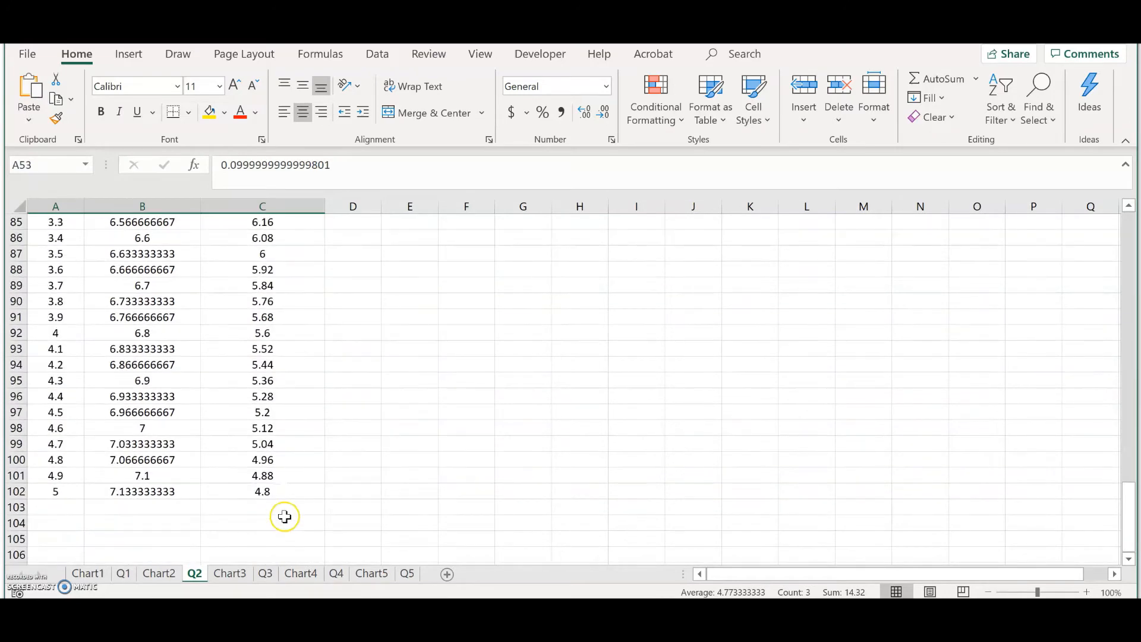
shift+click(286, 493)
key(Delete)
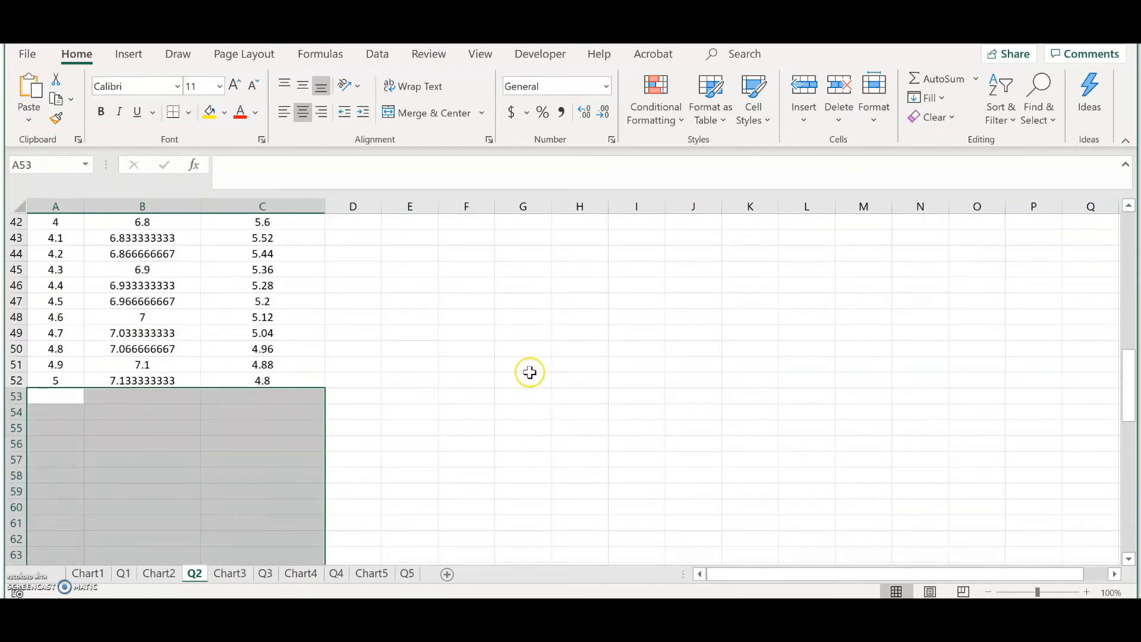
Step: Reposition the chart and point at the intersection of the two lines to read its coordinates
scroll(553, 356, up, 8)
scroll(562, 351, up, 6)
drag(603, 428, 666, 292)
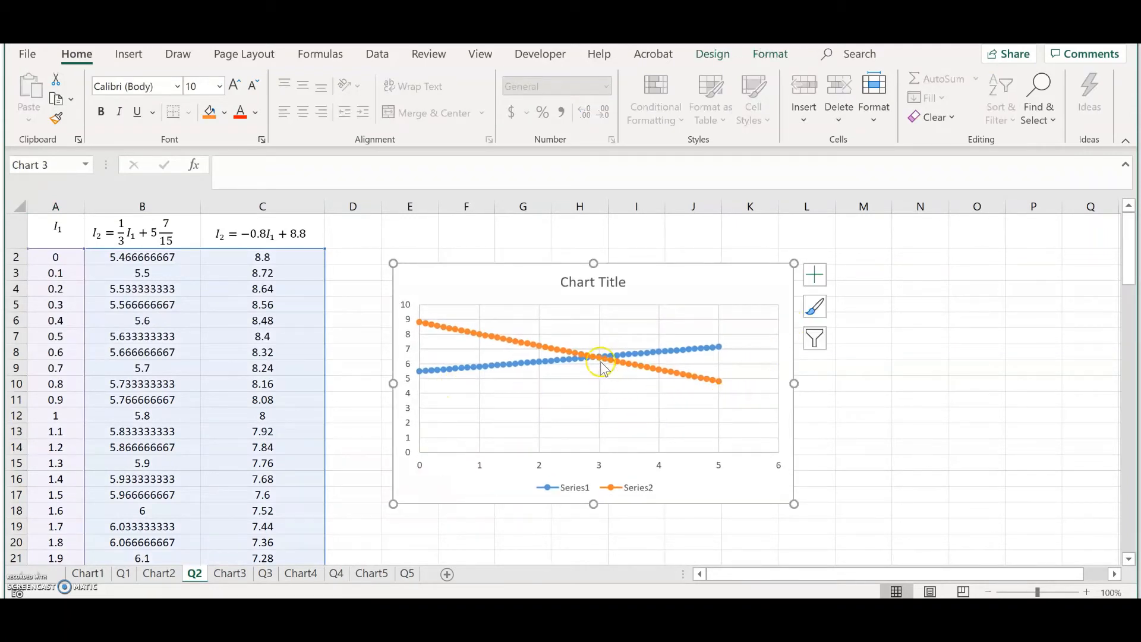
mouse_move(602, 364)
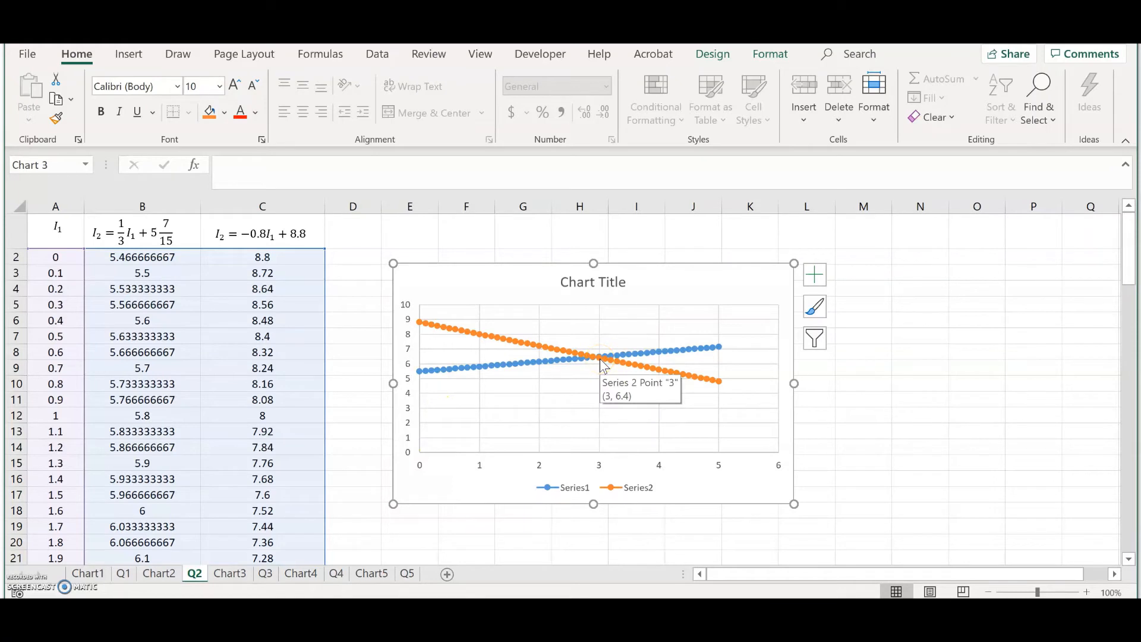
click(332, 239)
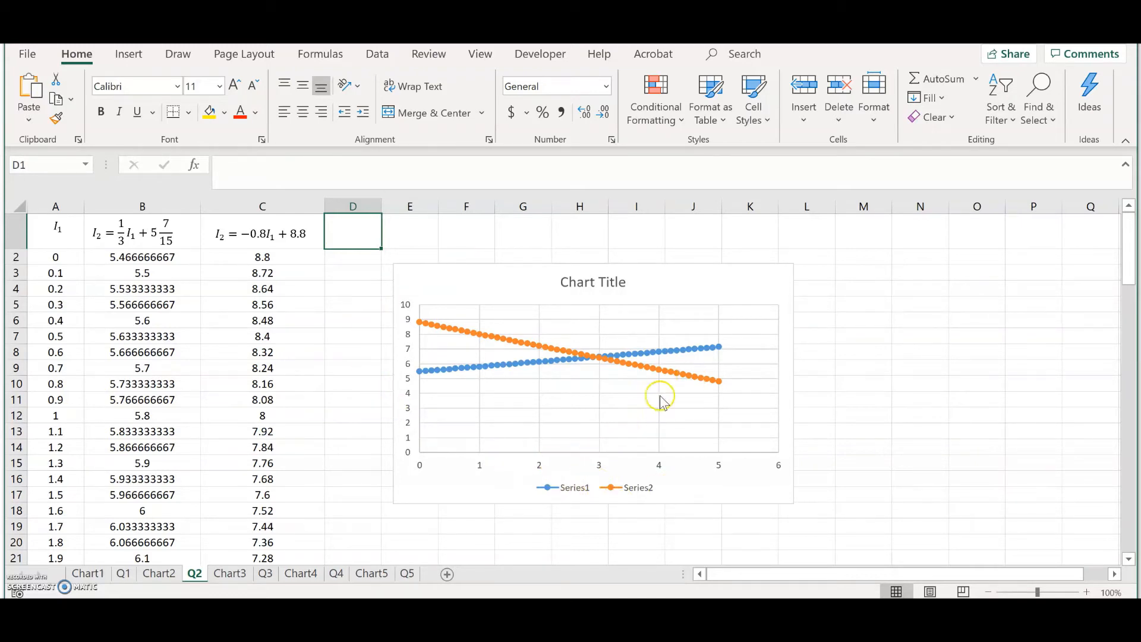
Step: Set the horizontal axis bounds to a minimum of 2 and a maximum of 5
mouse_move(613, 363)
right_click(659, 469)
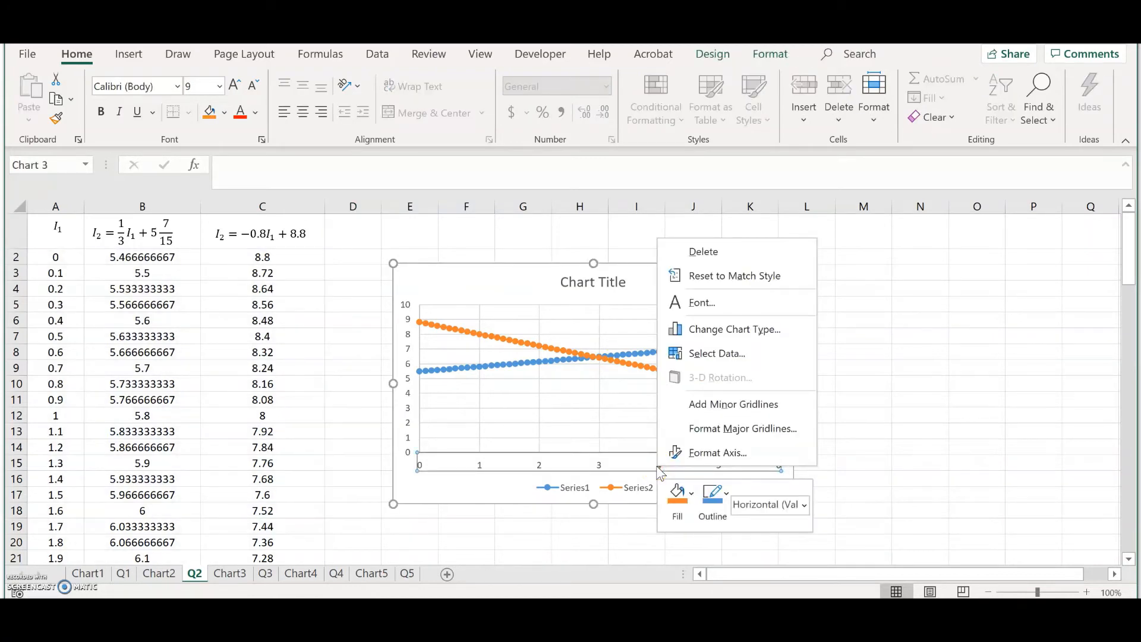
click(687, 455)
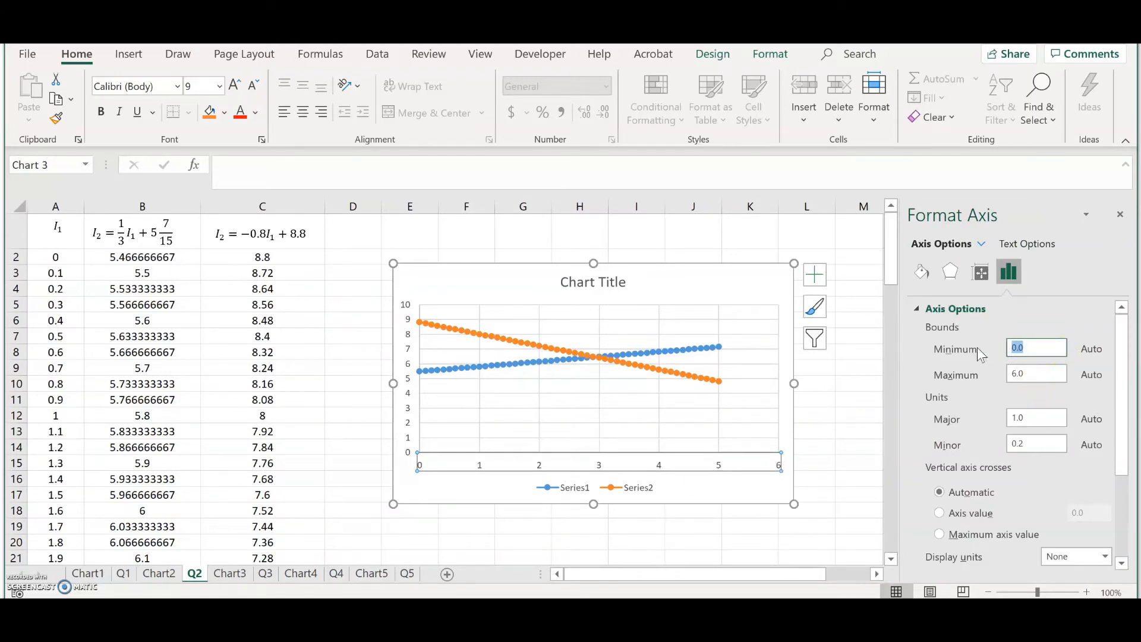
text(2)
click(1040, 374)
drag(1040, 374, 1011, 374)
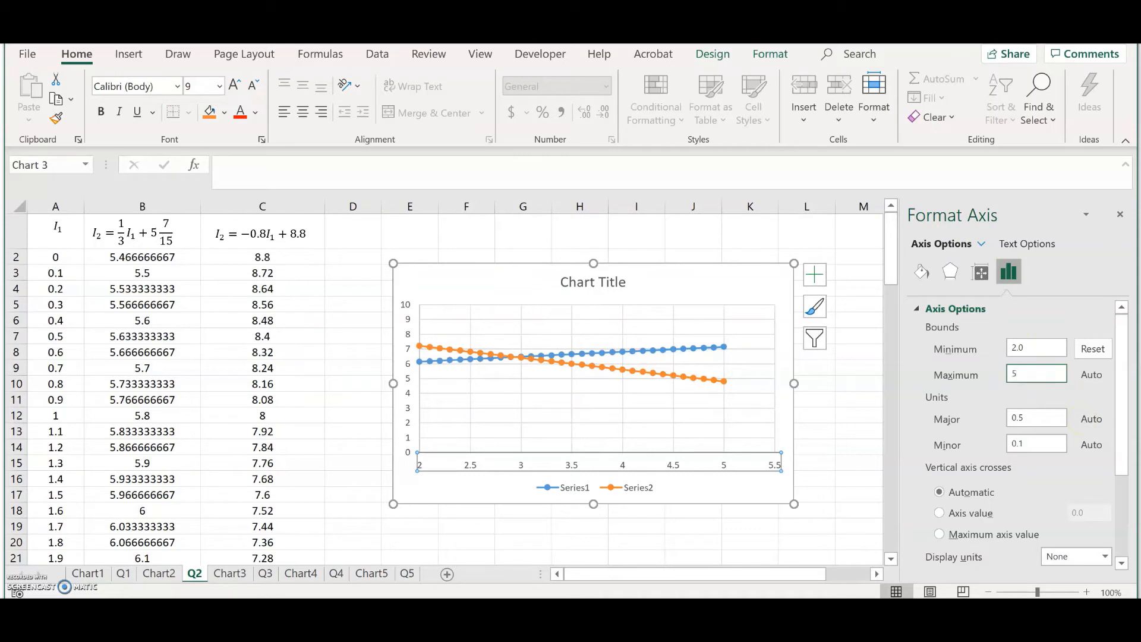
click(798, 398)
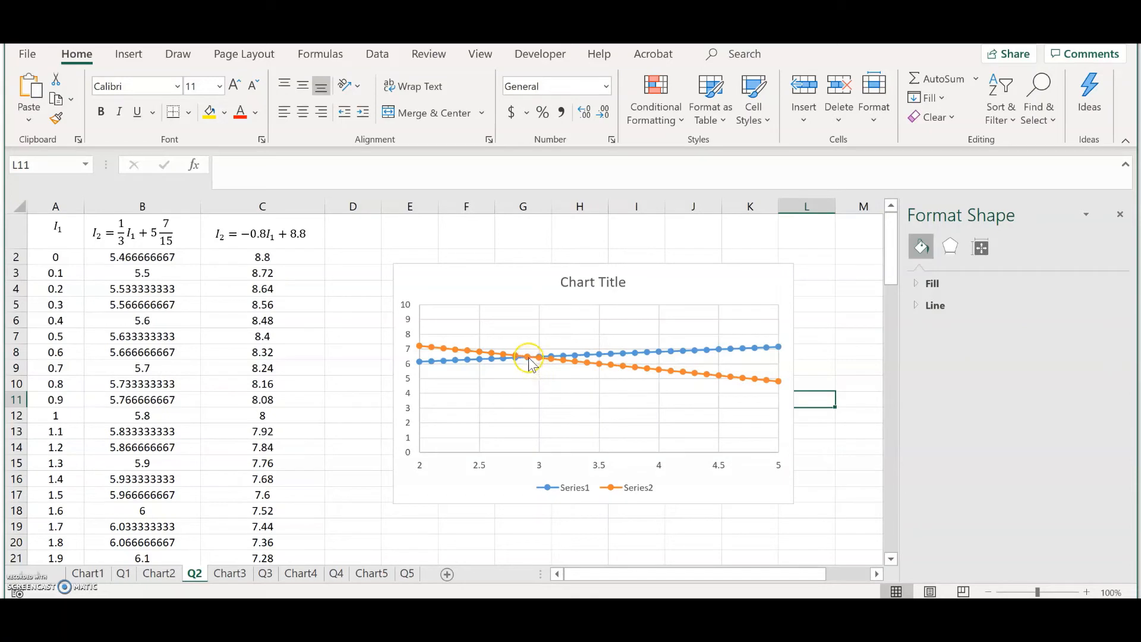
Step: Select the second data series on the chart
mouse_move(531, 363)
click(530, 361)
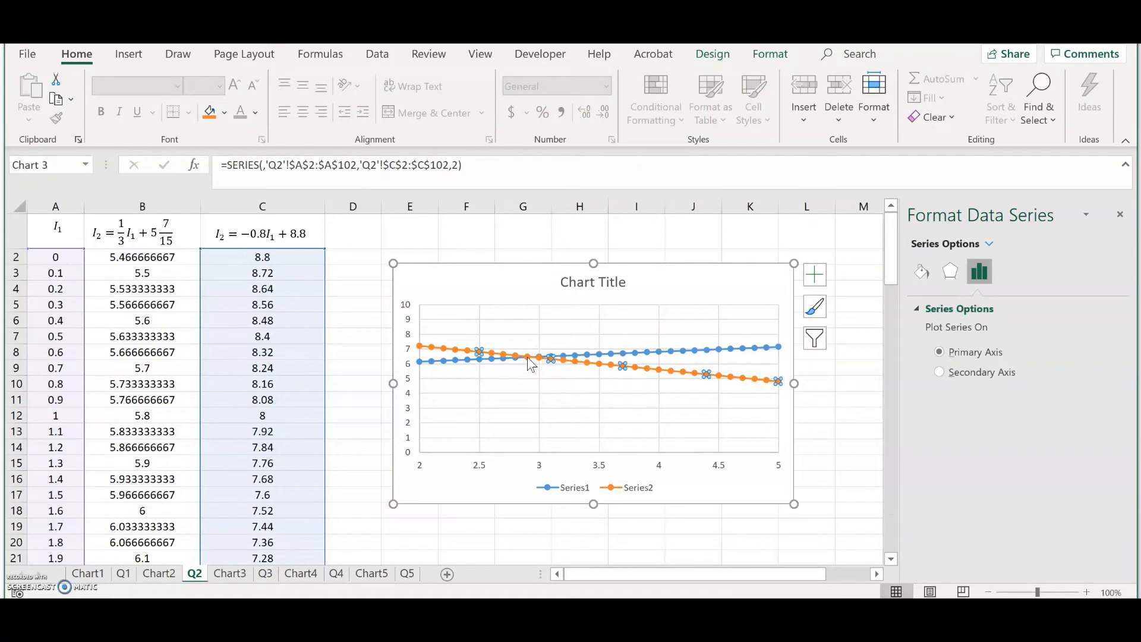
scroll(190, 354, down, 3)
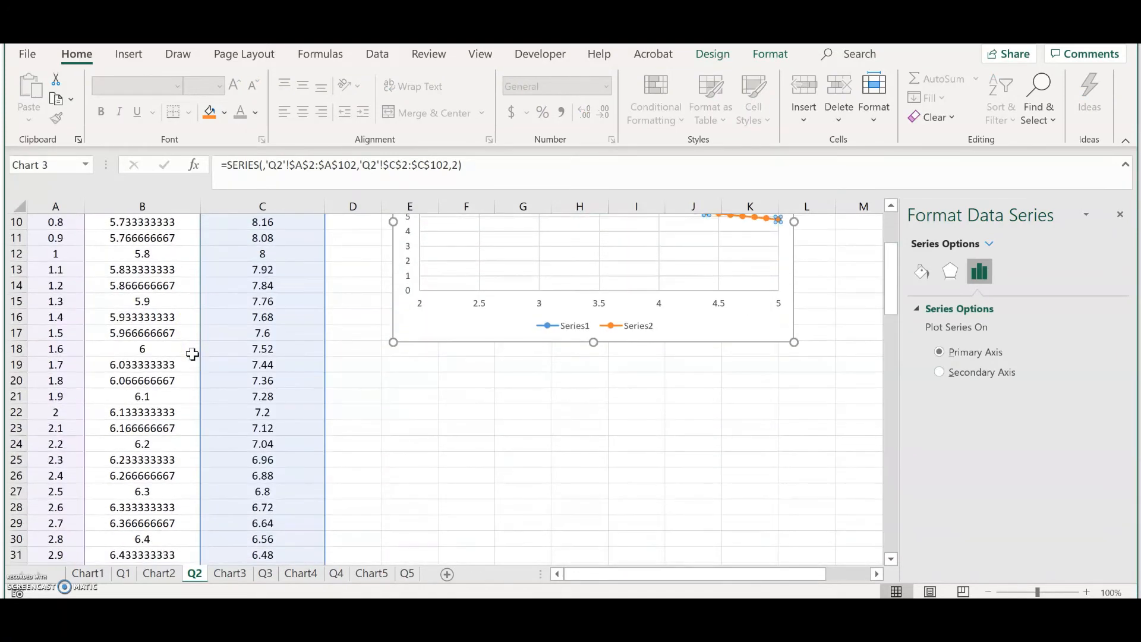
Step: Inspect the column B and C values in the rows around I1 = 3
click(139, 457)
scroll(143, 511, down, 1)
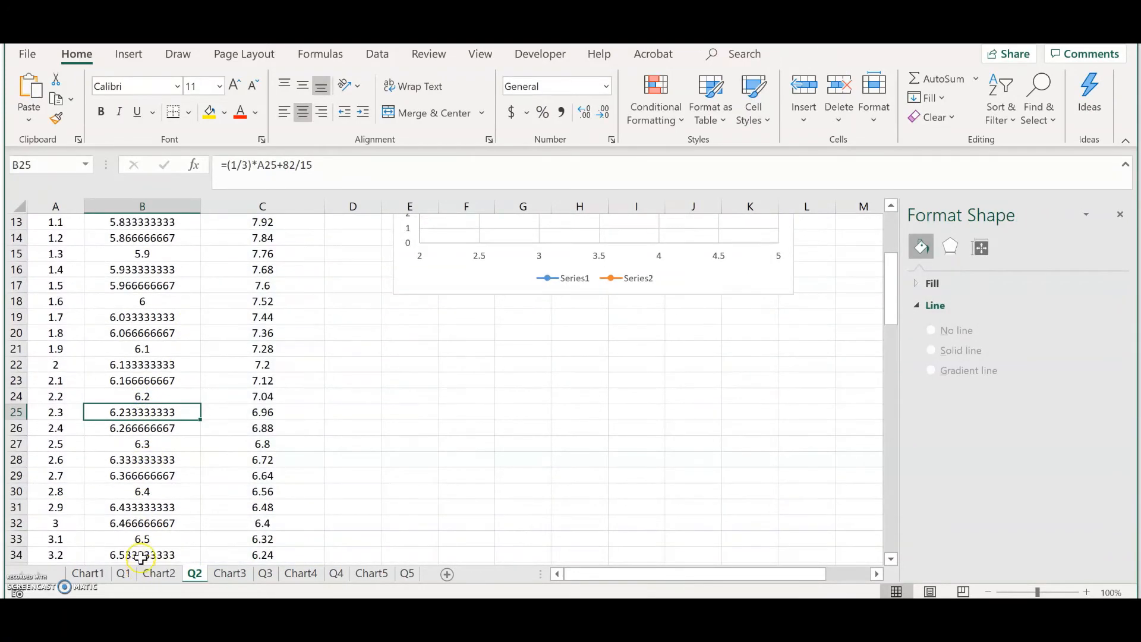
click(139, 520)
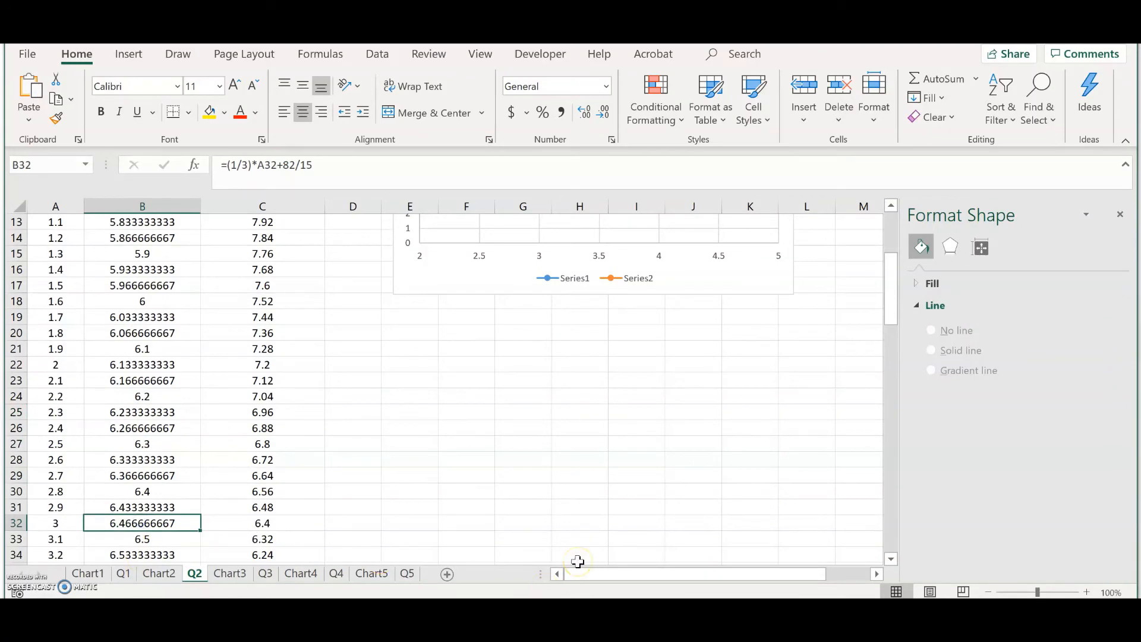
key(Up)
key(Right)
key(Left)
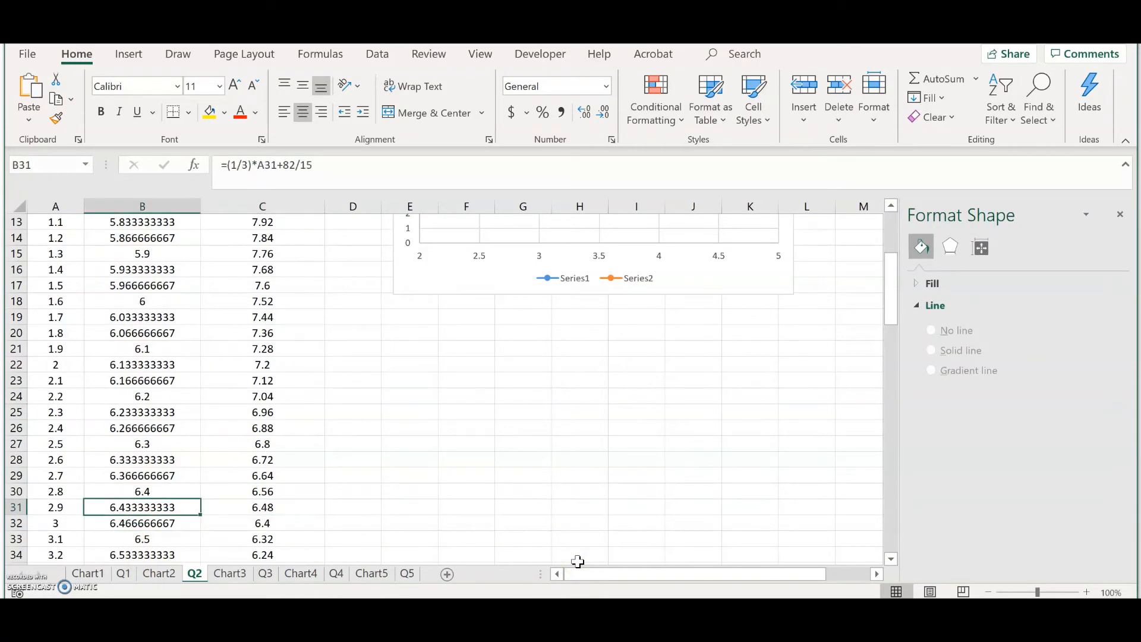
key(Down)
key(Up)
key(Down)
key(Up)
key(Right)
key(Down)
key(Left)
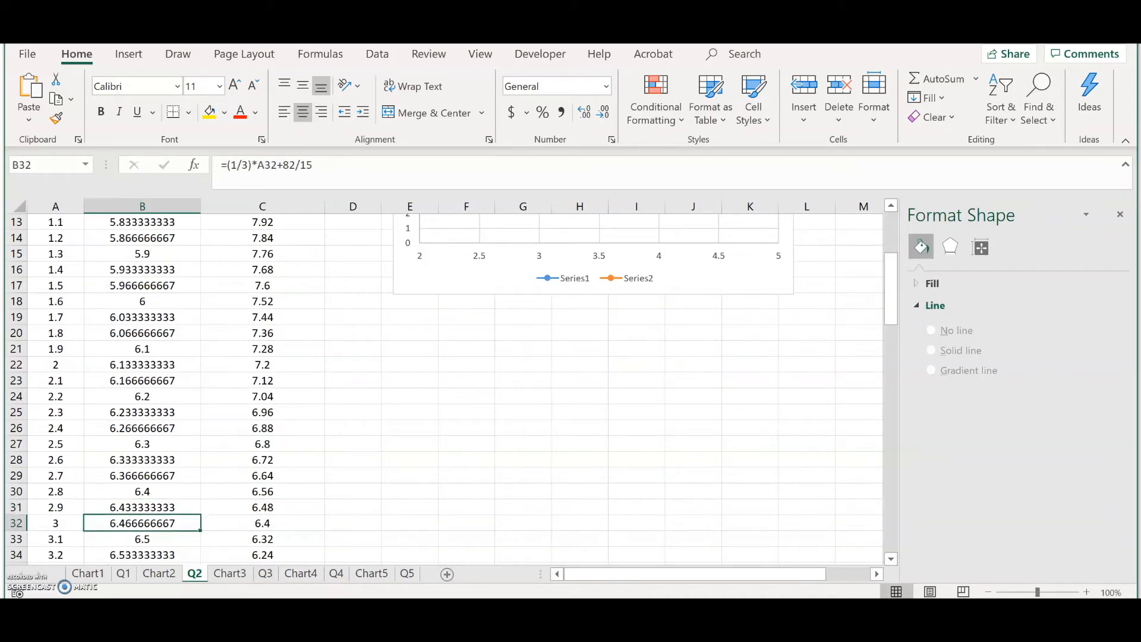
click(132, 514)
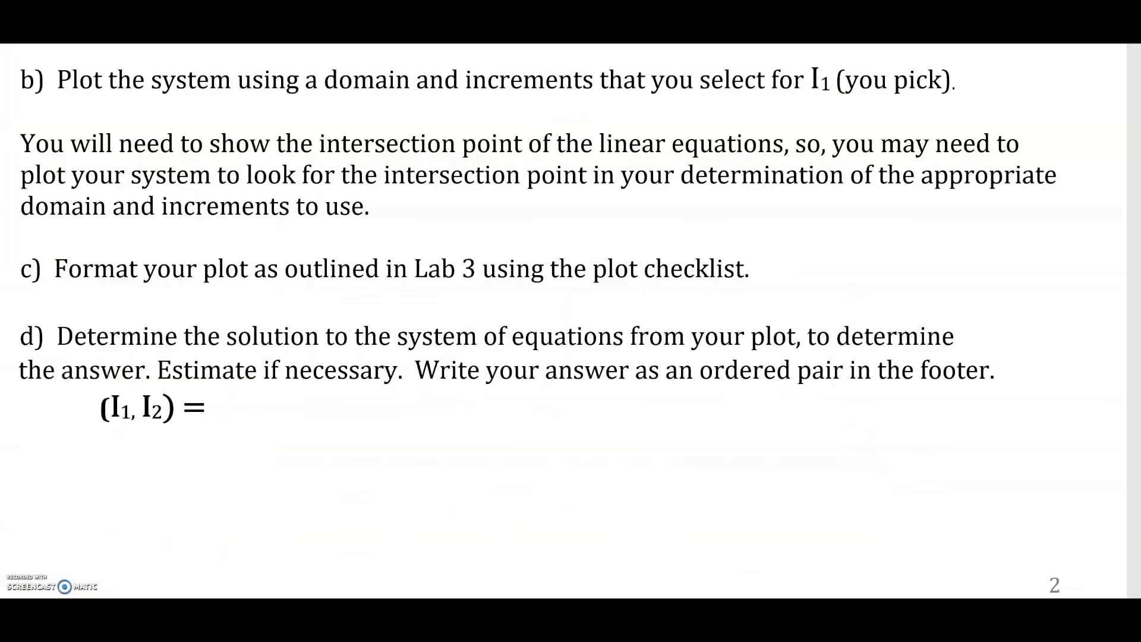
drag(57, 262, 261, 262)
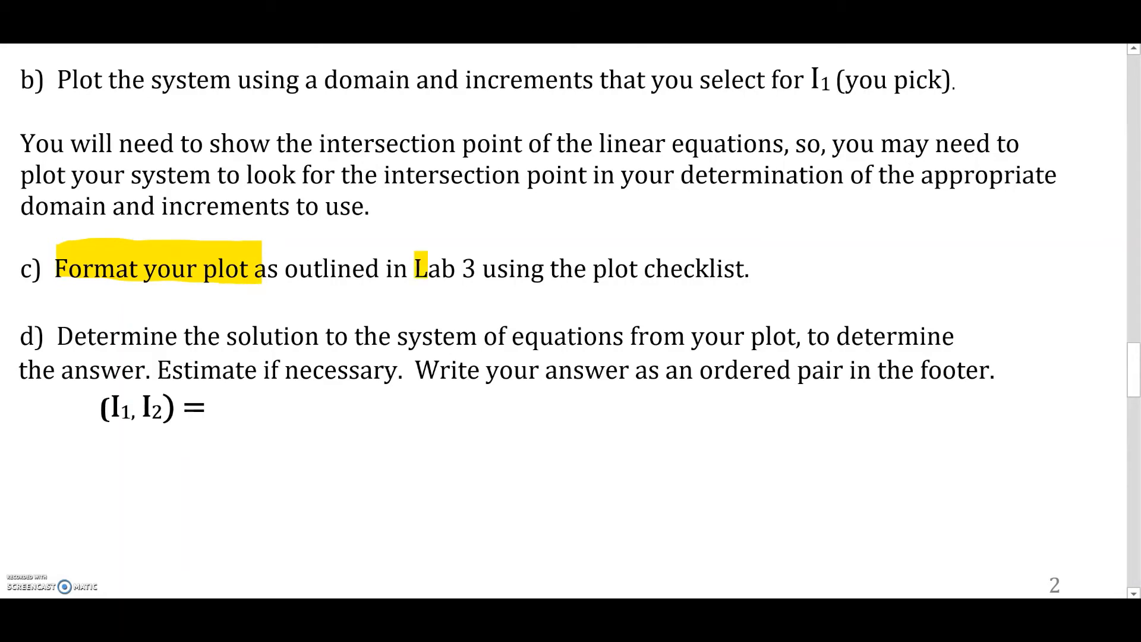
drag(428, 266, 754, 270)
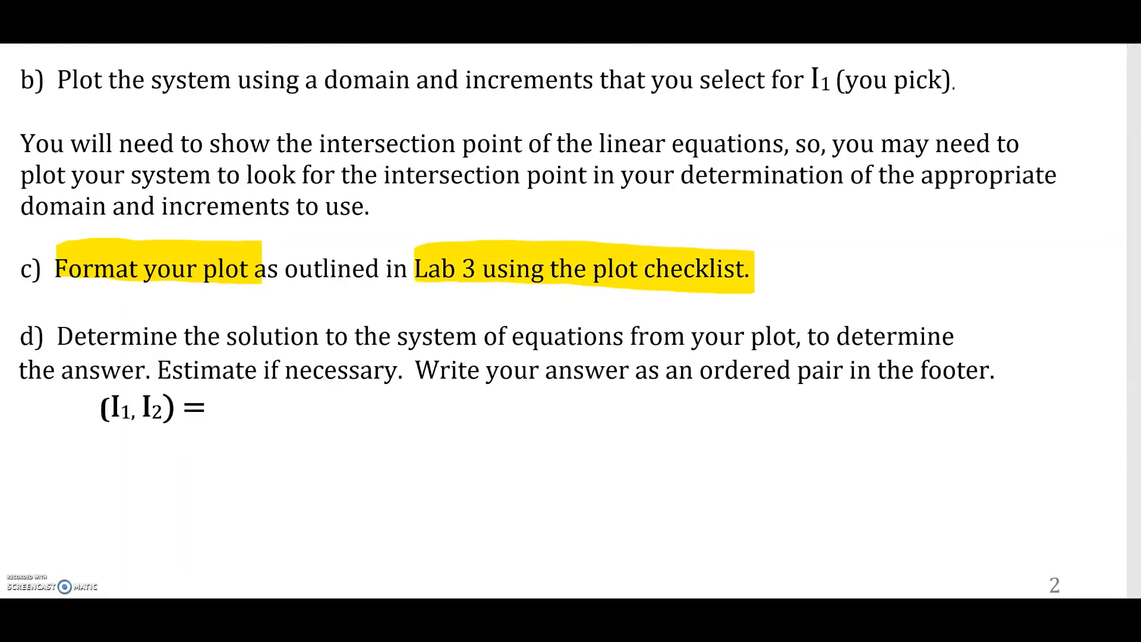
drag(96, 404, 196, 404)
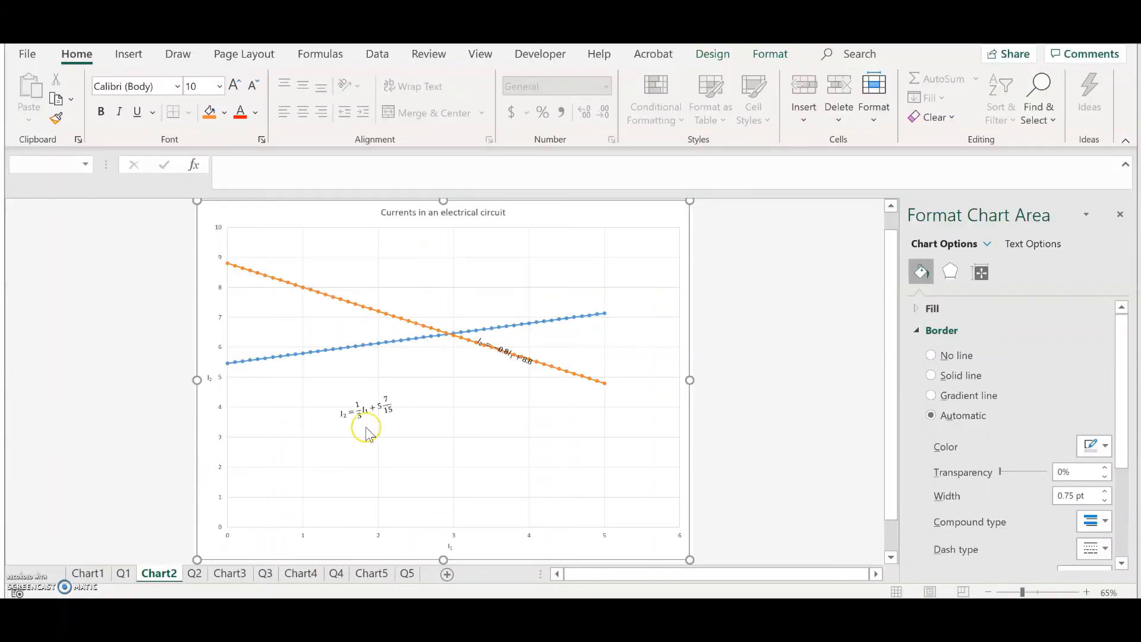
Step: Reposition both equation labels on the chart, placing the first beside the blue line and the second along the orange line's right end
click(367, 411)
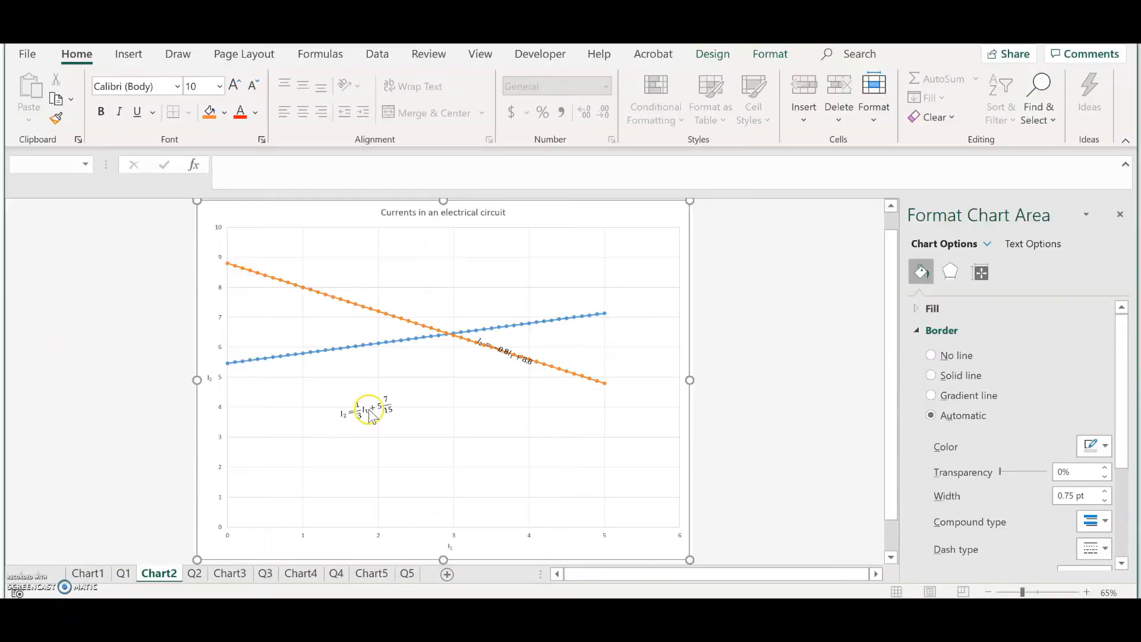
click(352, 408)
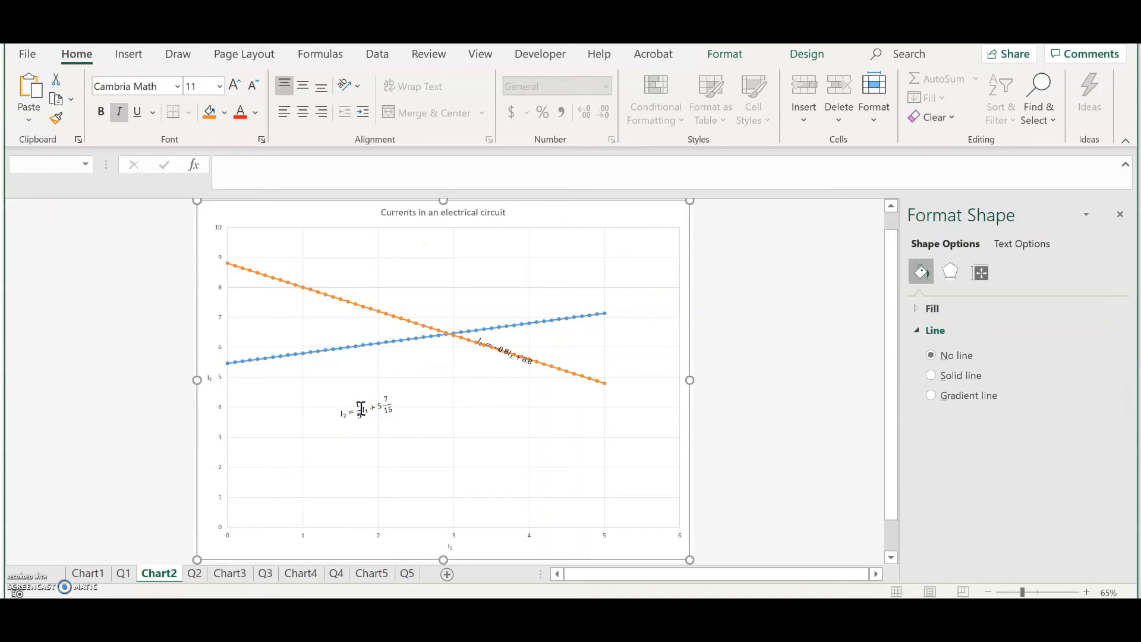
drag(374, 397, 347, 353)
click(513, 356)
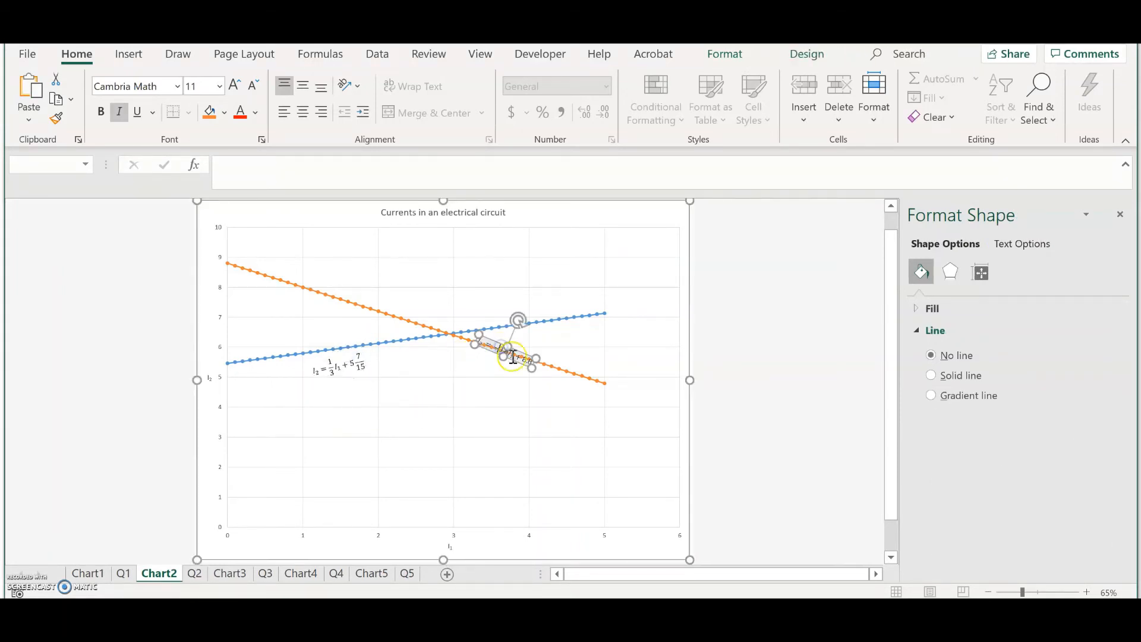
drag(517, 361, 570, 391)
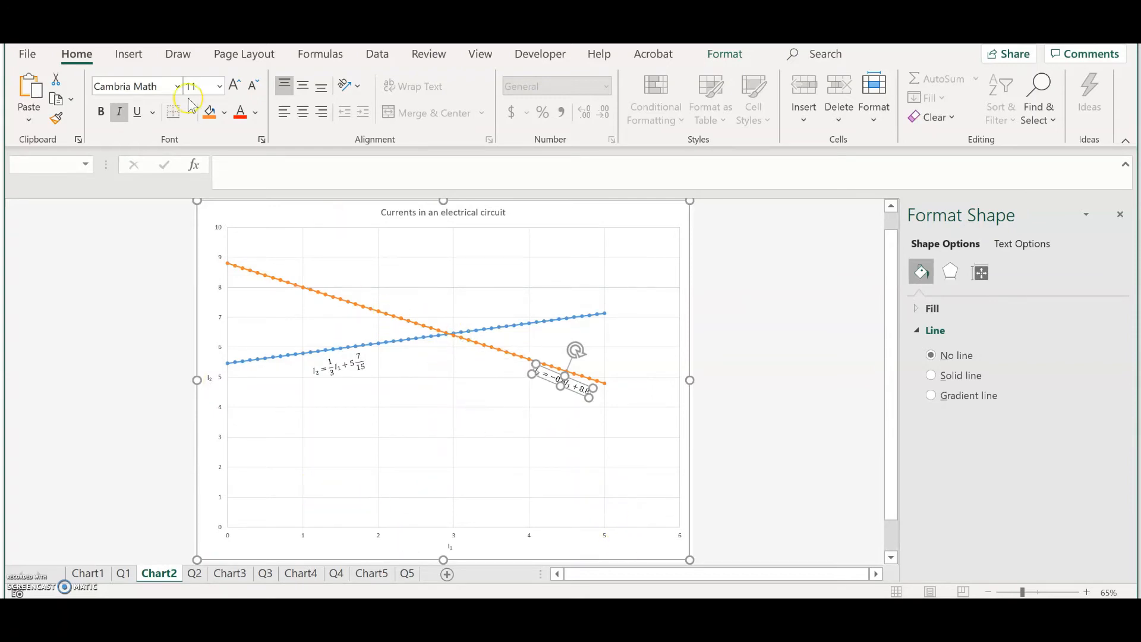
Step: Open the print preview for the chart sheet
click(28, 55)
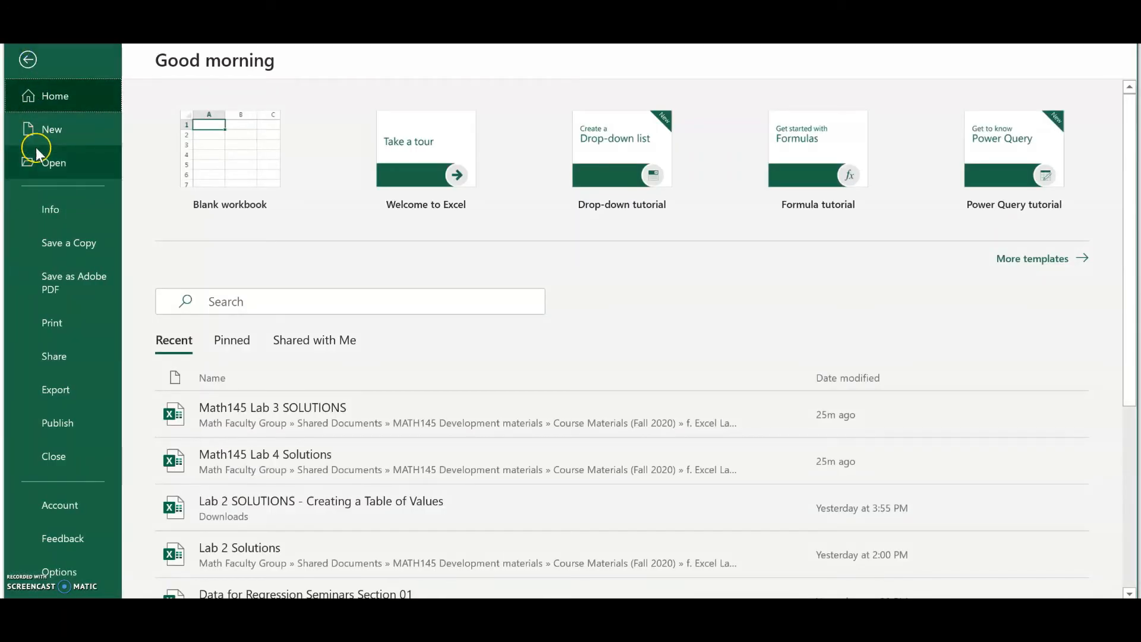
click(60, 314)
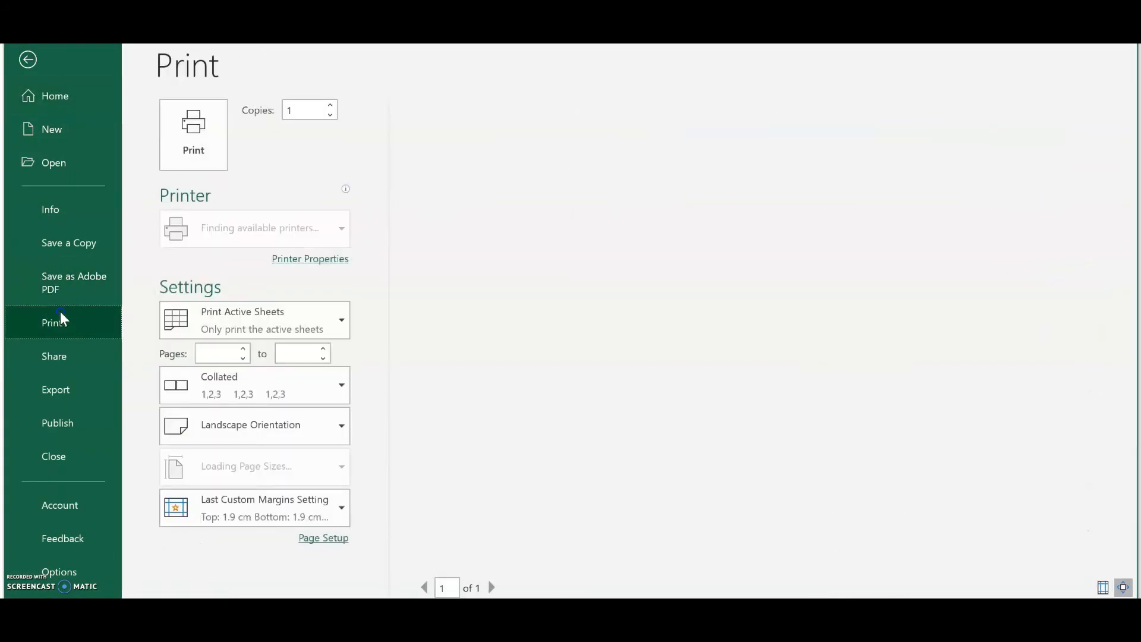
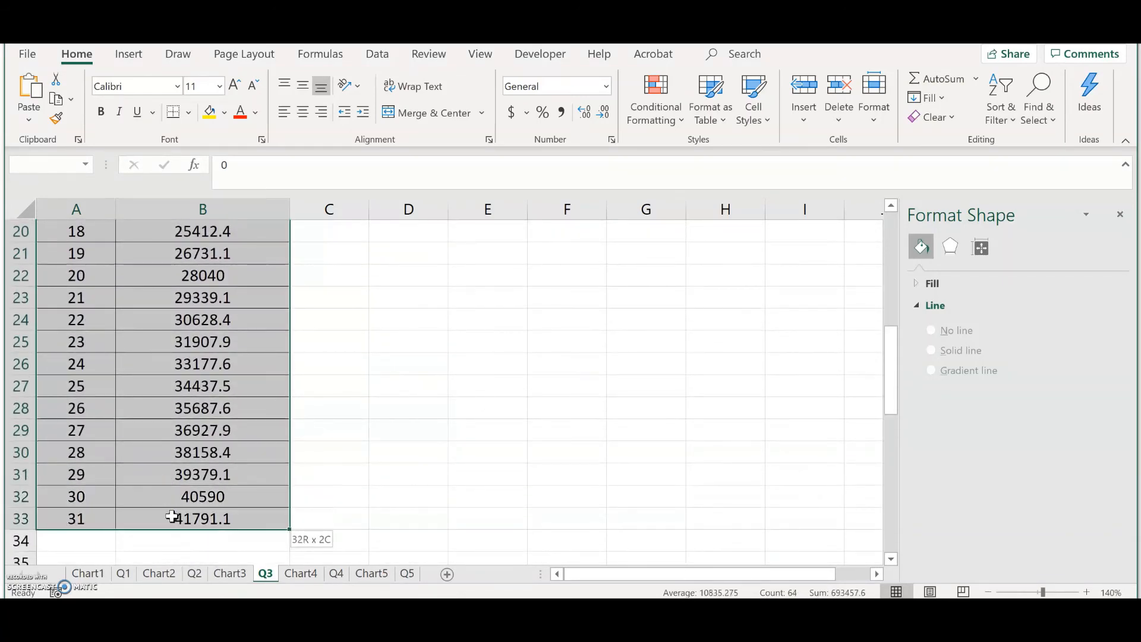
Step: Insert a scatter chart with smooth lines and markers from the t and h data and move it beside the table
scroll(492, 329, up, 6)
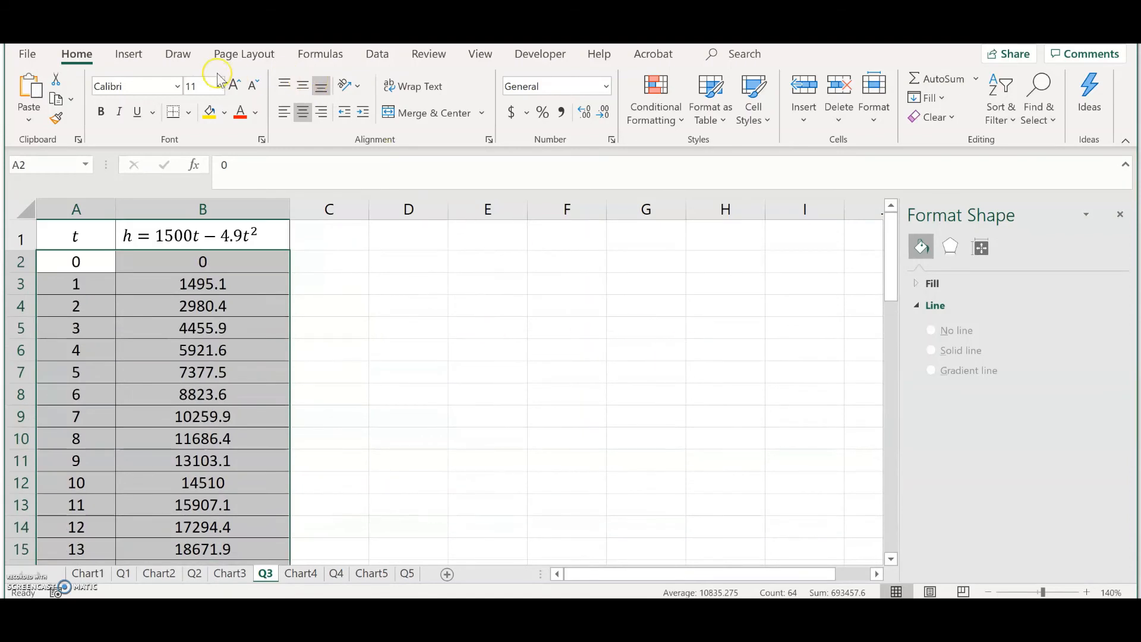
click(122, 55)
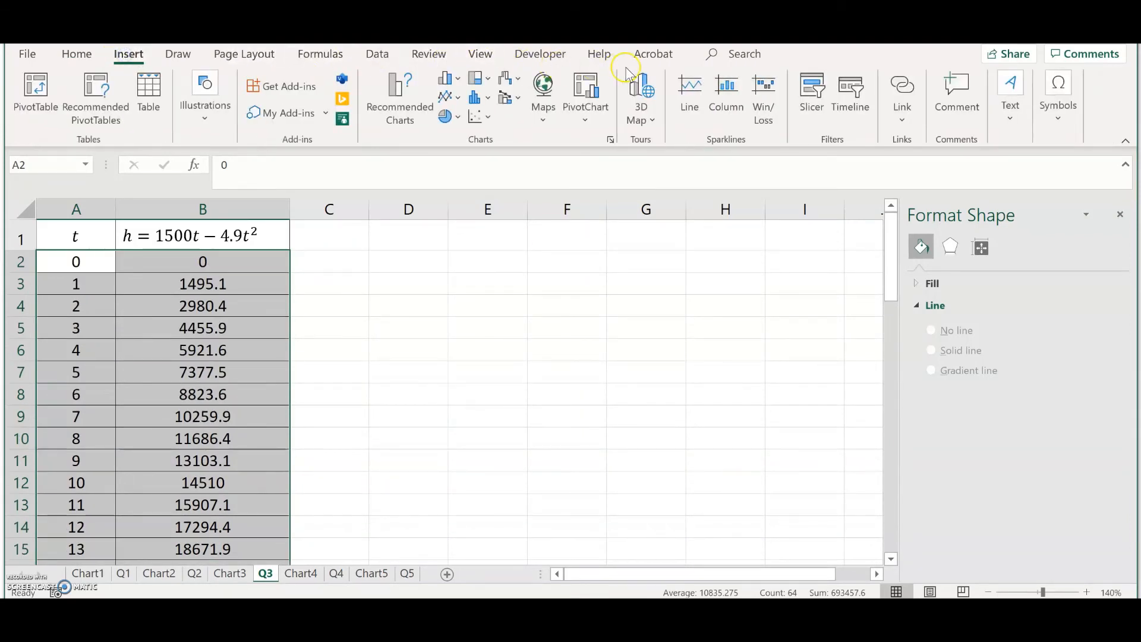
click(491, 116)
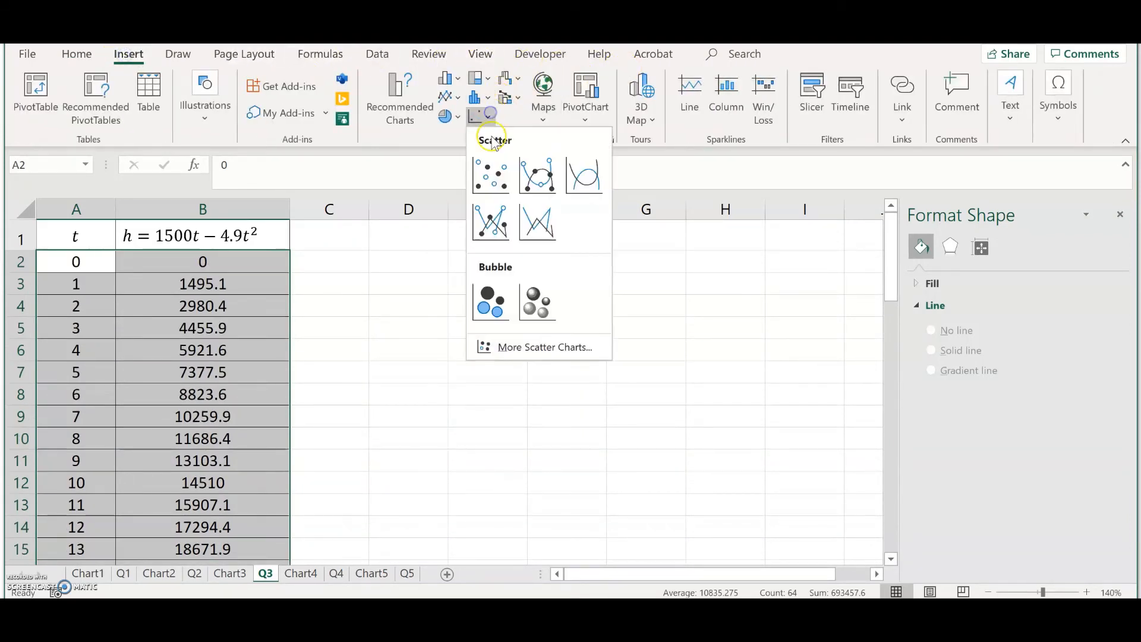
click(534, 174)
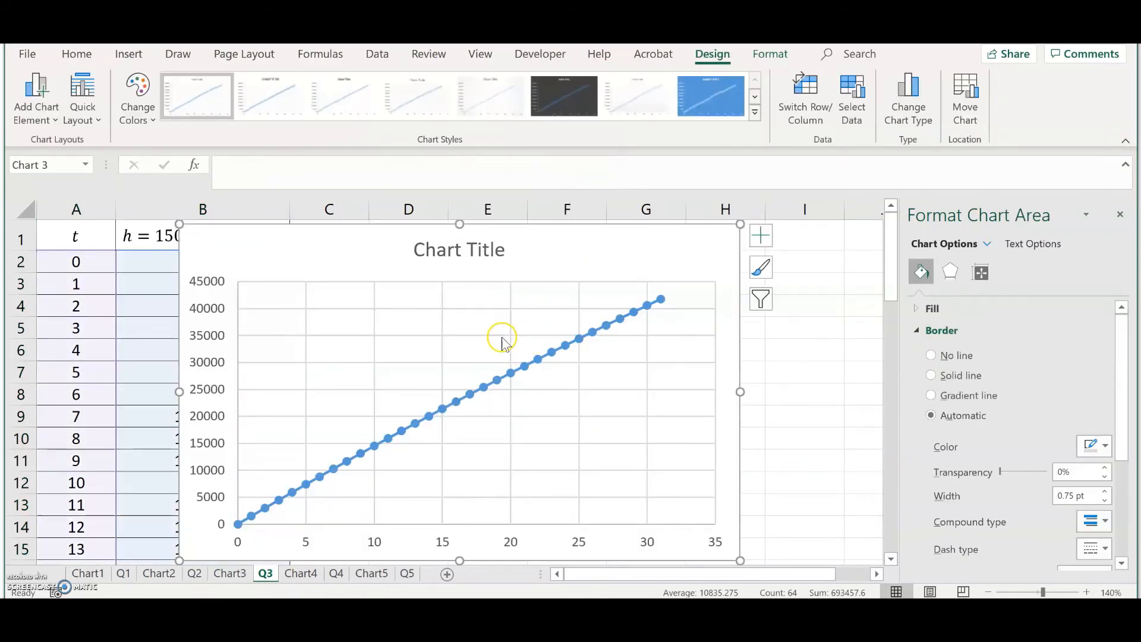
drag(346, 267, 467, 270)
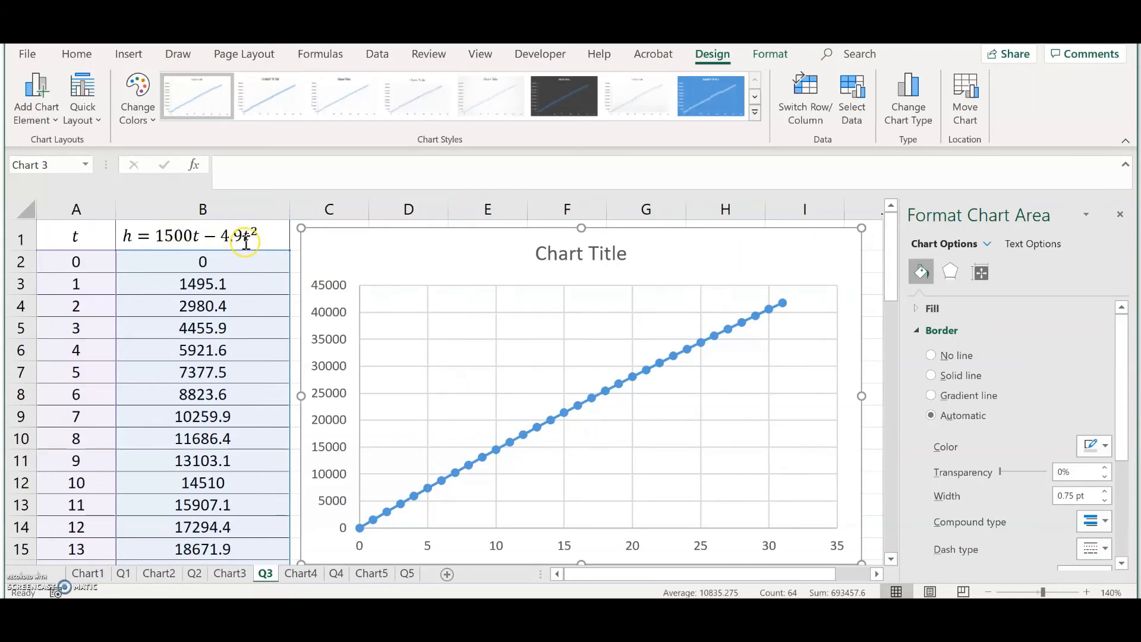
Step: Change the t column to steps of 10 by entering 10 in A3 and filling the 0, 10 pattern down to row 33
click(76, 259)
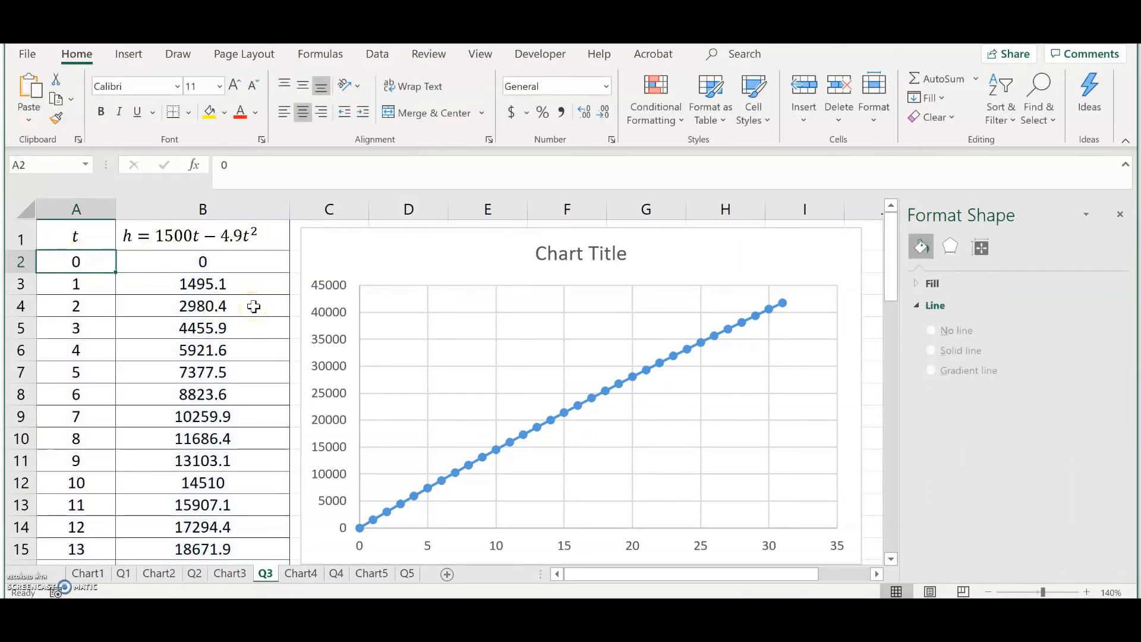
key(Down)
text(10)
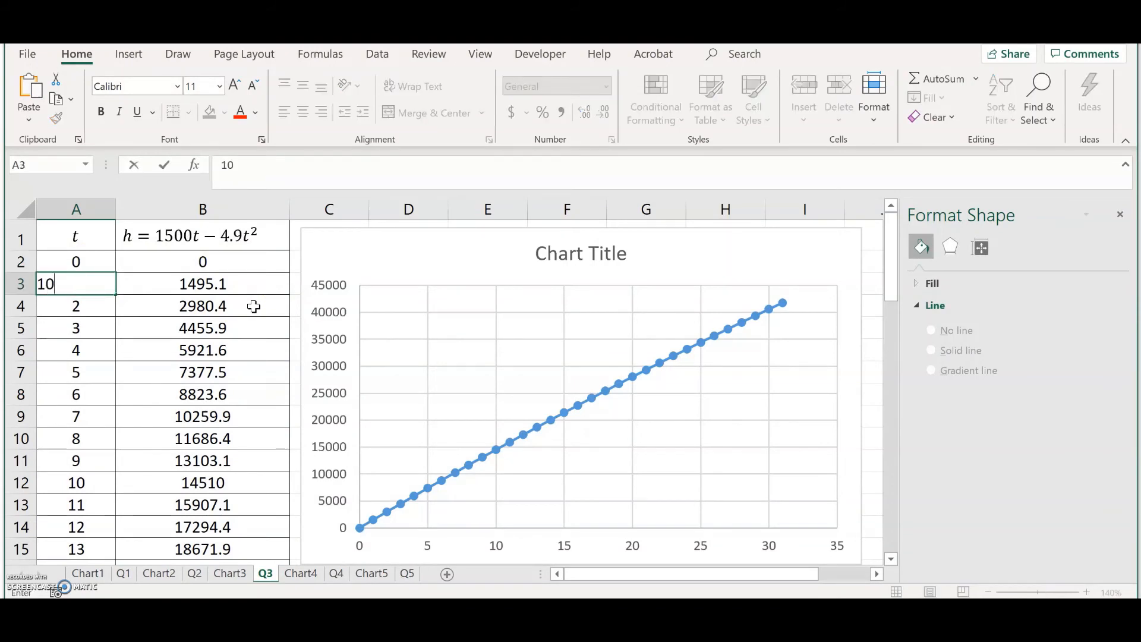
key(Return)
key(Up)
key(Up)
key(shift+Down)
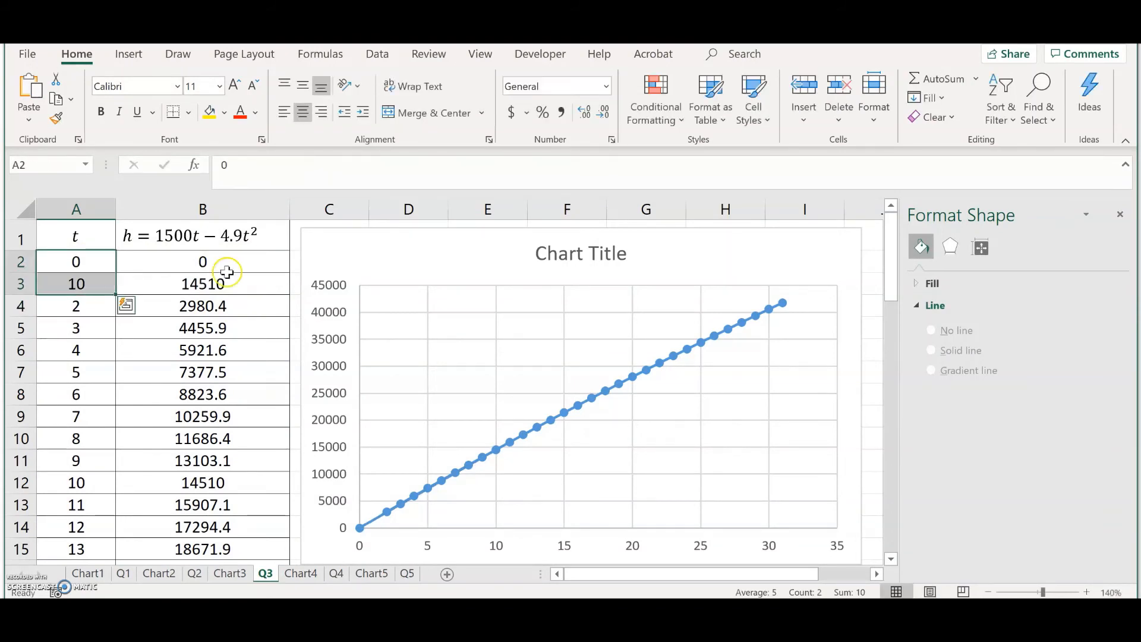
drag(115, 293, 95, 565)
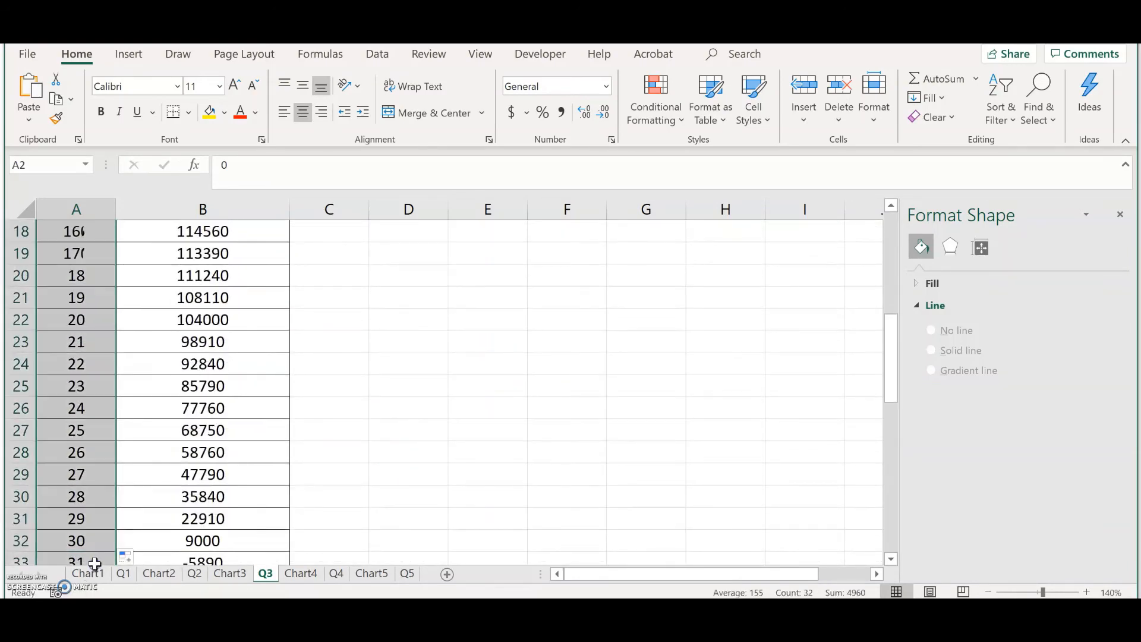
Step: Inspect the height formula in column B and where the curve crosses zero on the chart
scroll(260, 445, up, 6)
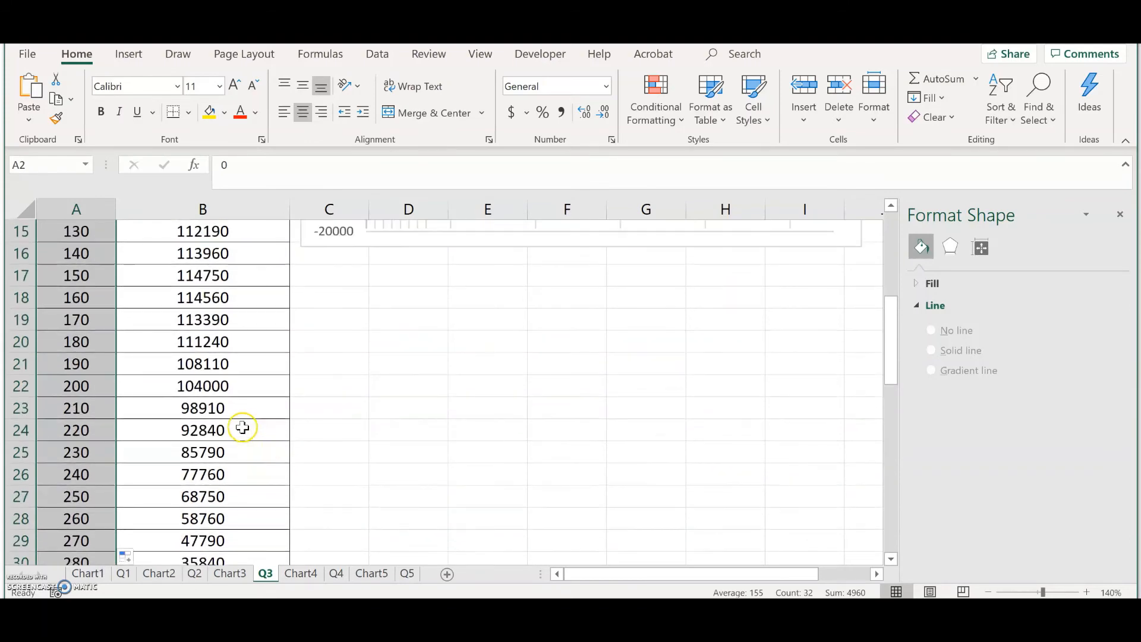
click(221, 269)
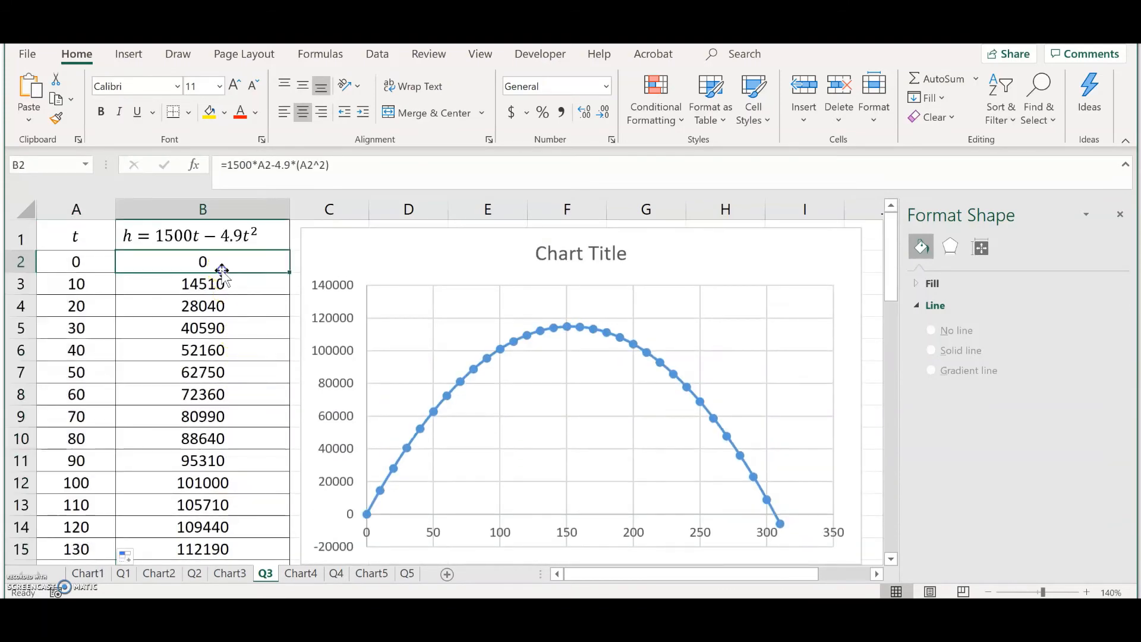
double_click(221, 268)
click(228, 265)
key(Return)
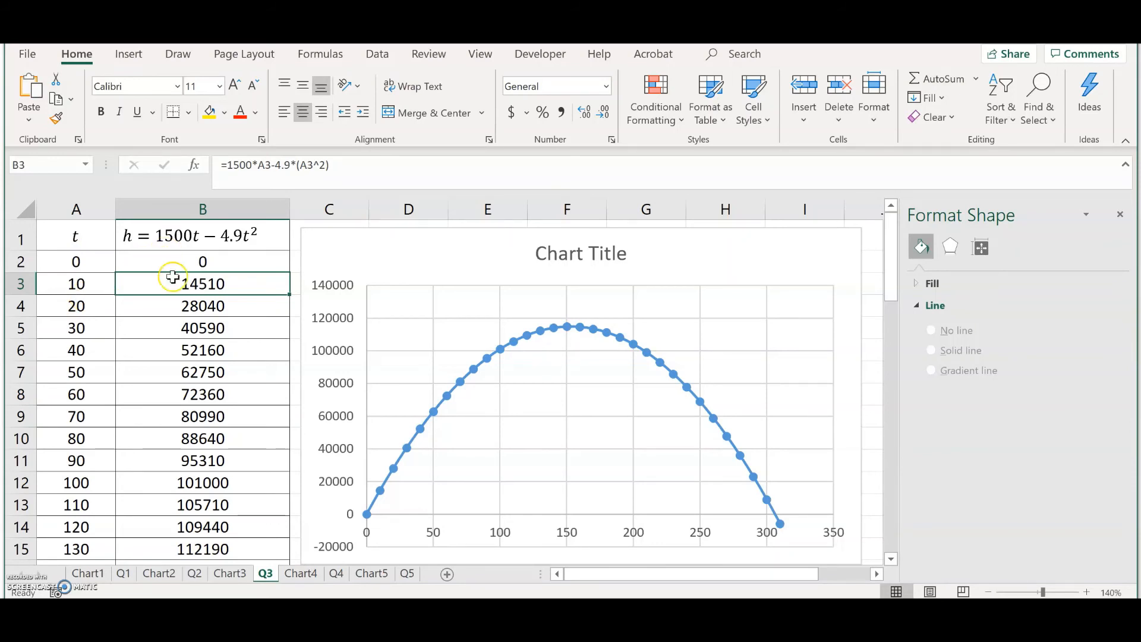
mouse_move(370, 516)
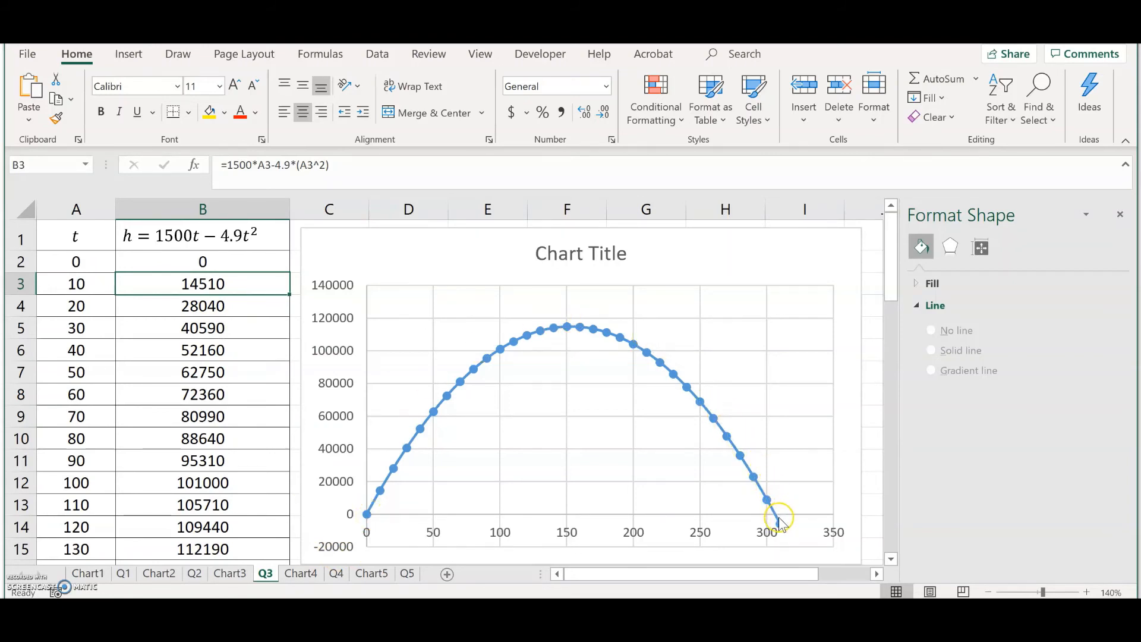
mouse_move(780, 523)
mouse_move(570, 332)
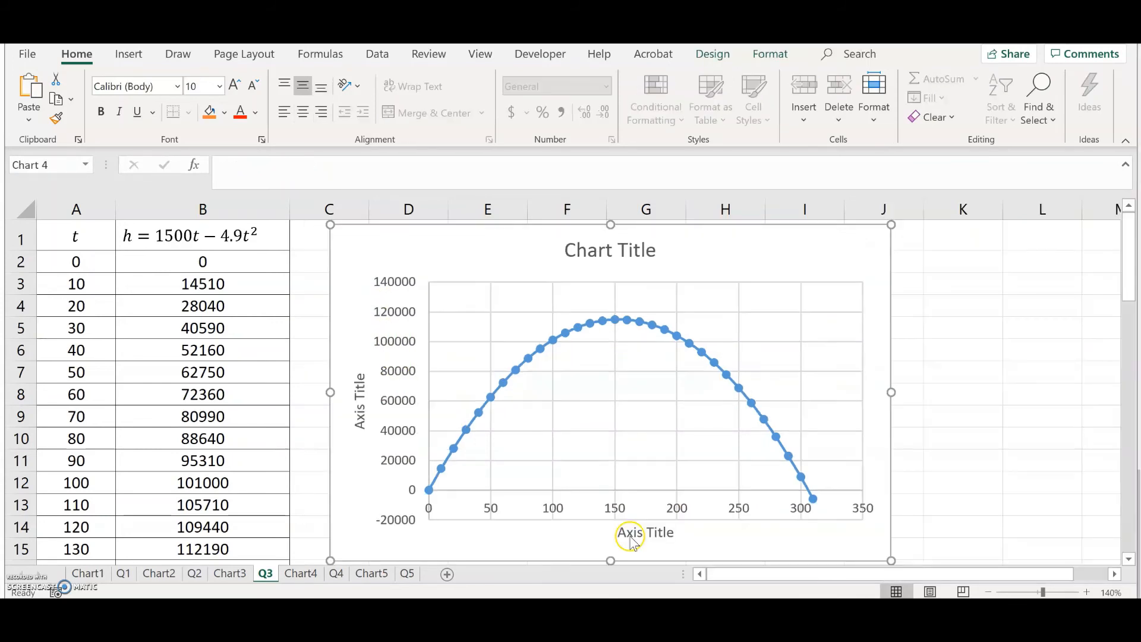
Step: Title the horizontal axis "Time (s)"
click(621, 532)
drag(621, 532, 677, 532)
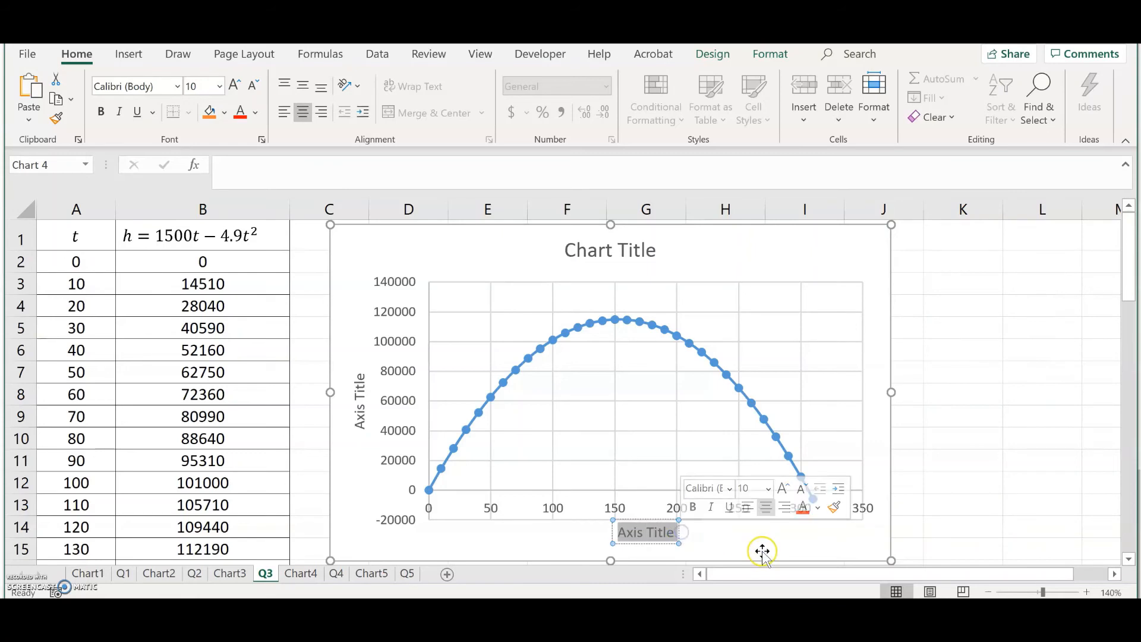
text(Time (x))
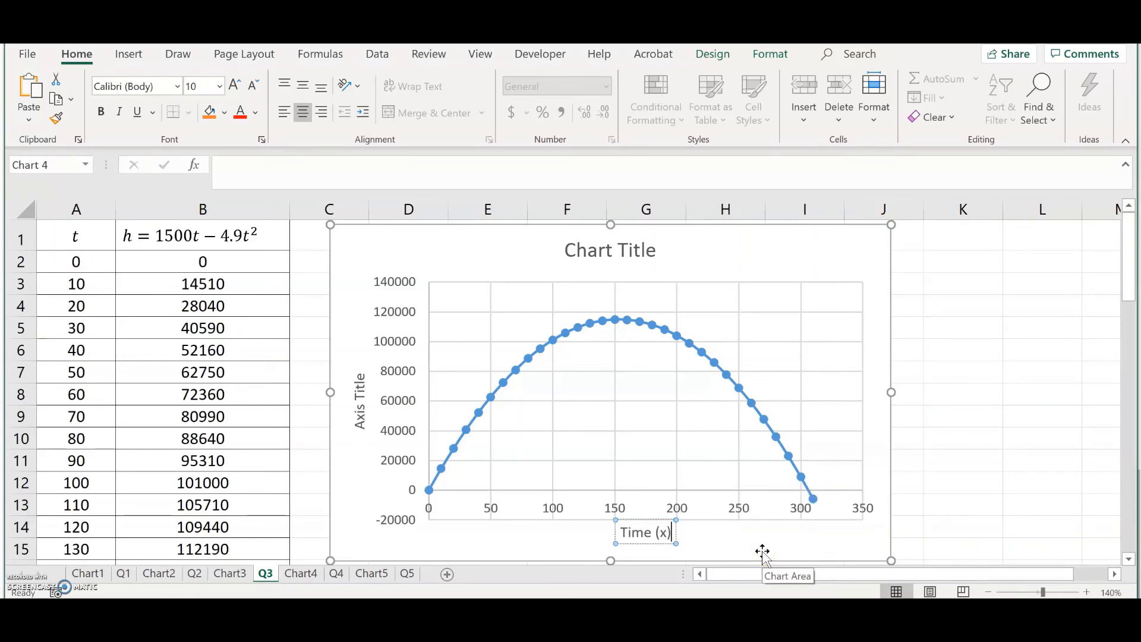
key(BackSpace)
text(s))
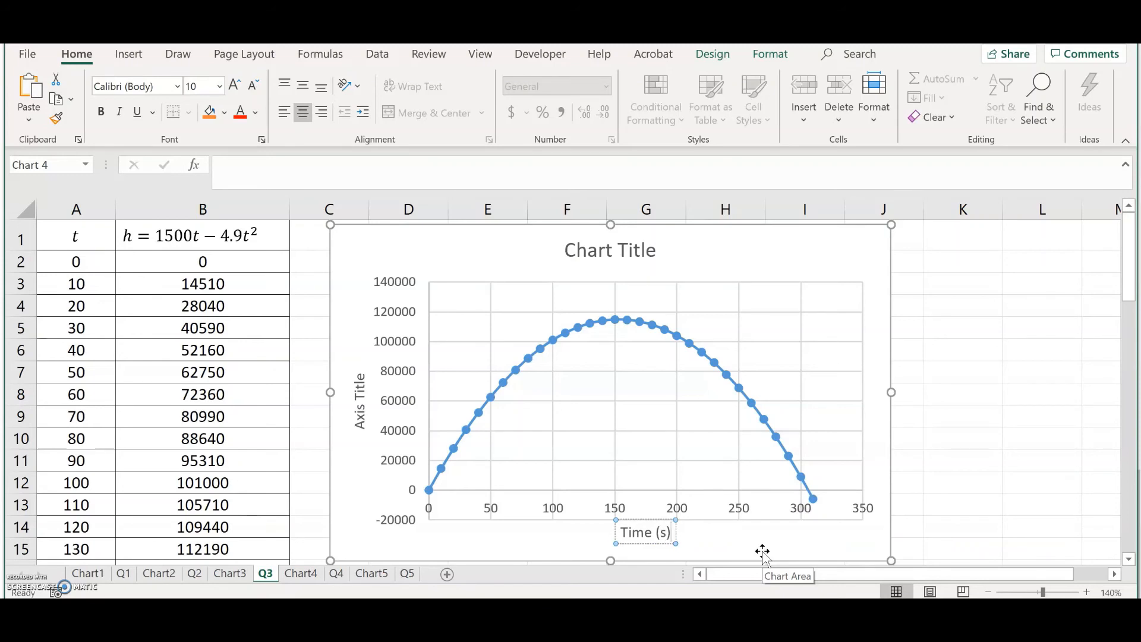
Step: Title the vertical axis "Height (m)"
click(360, 424)
drag(364, 426, 366, 376)
key(BackSpace)
text(Height (h)
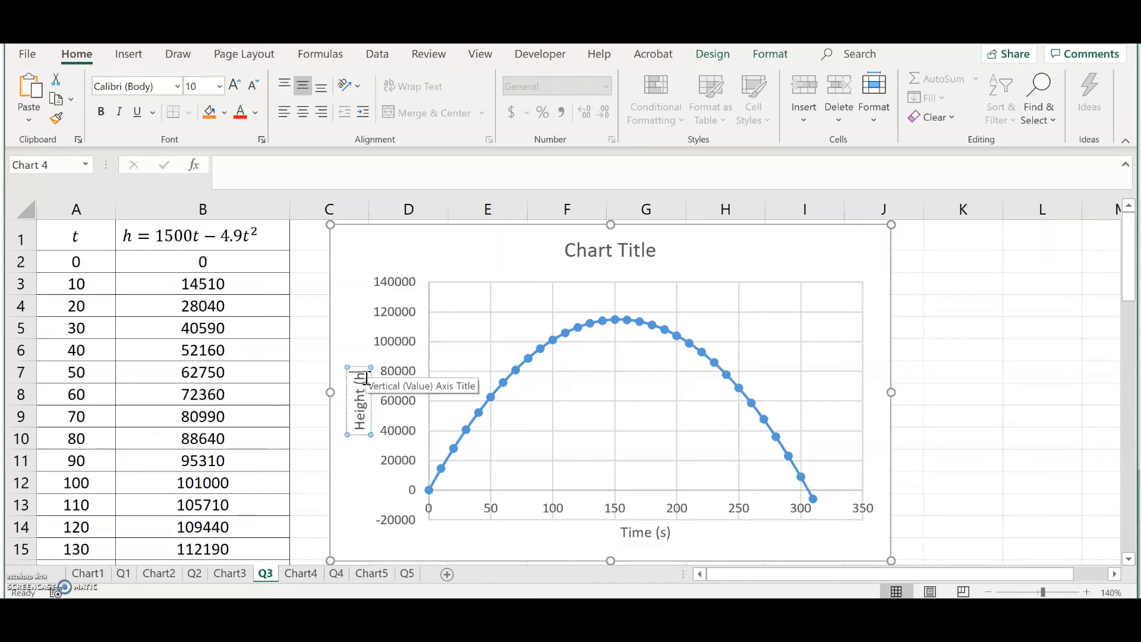
key(BackSpace)
text(m))
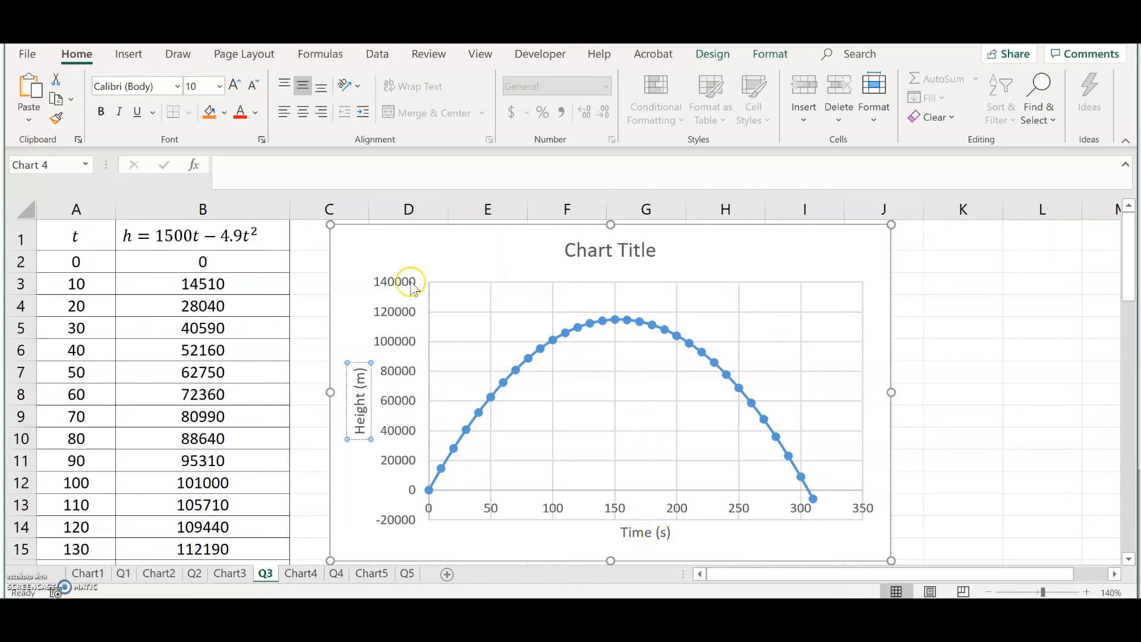
Step: Paste a copy of the h = 1500t − 4.9t² equation label onto the chart beside the curve's right side
click(246, 239)
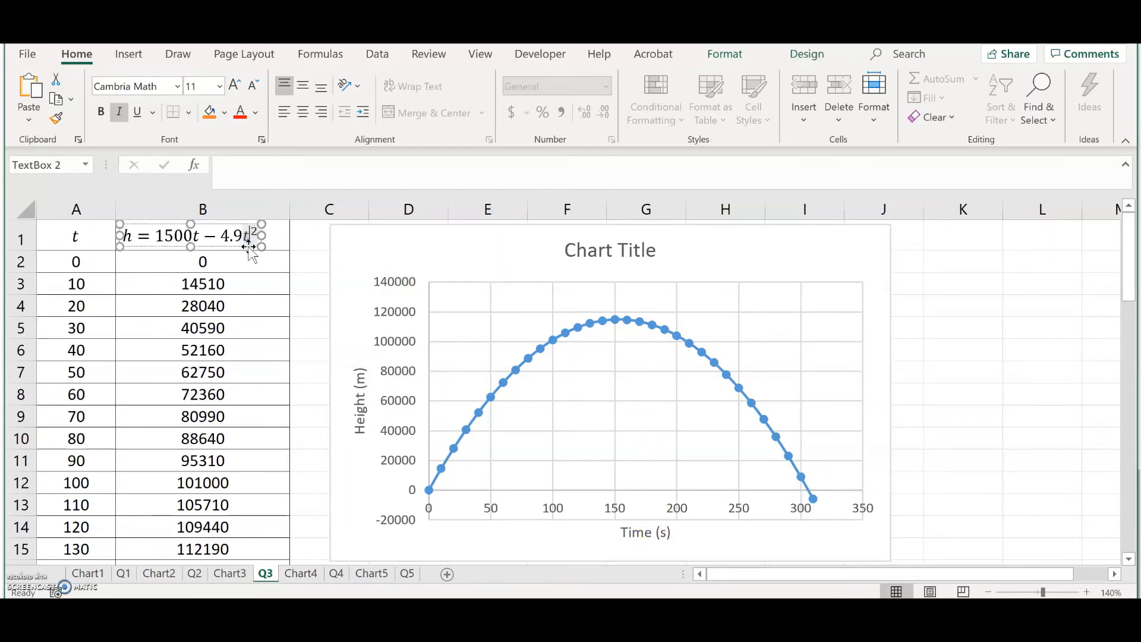
click(771, 263)
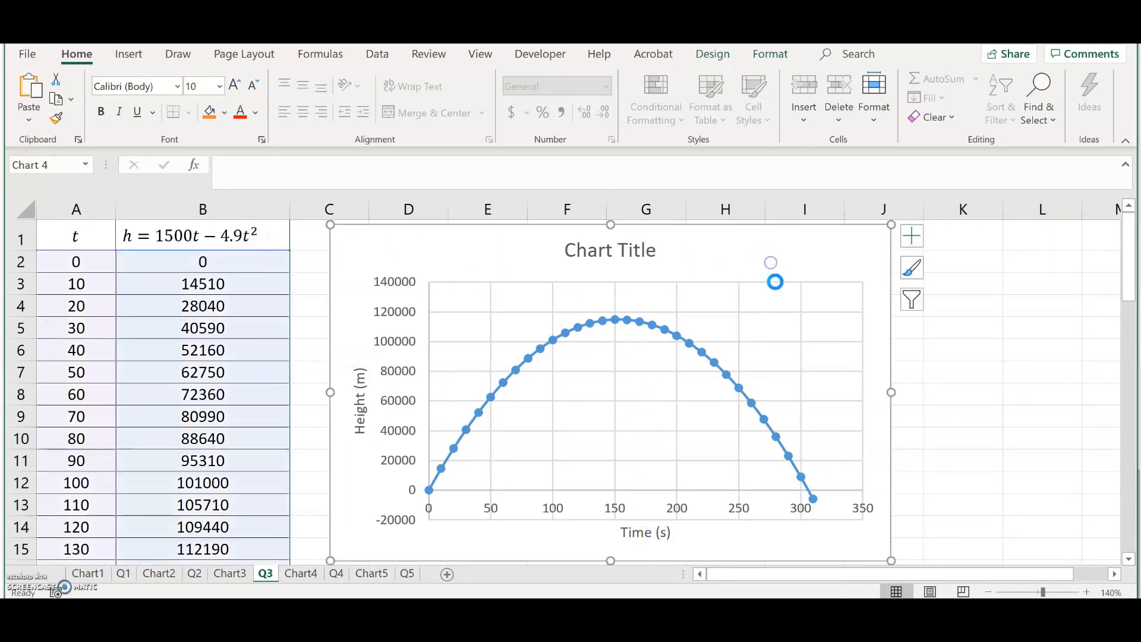
key(ctrl+v)
drag(447, 253, 803, 340)
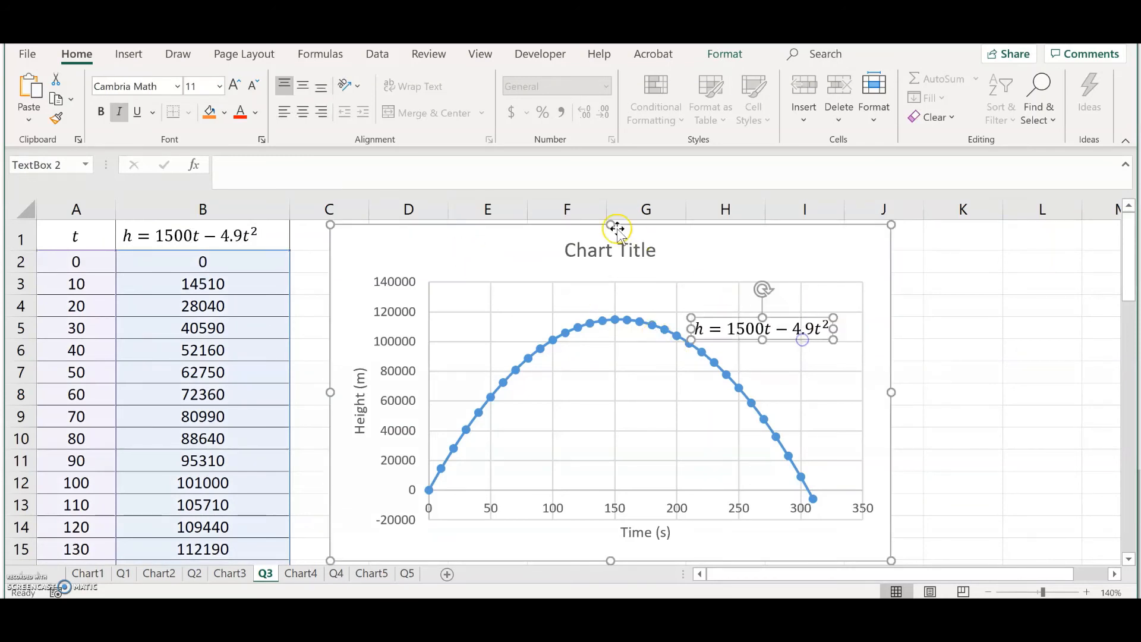
Step: Retitle the chart "Height of Rocket over Time"
click(657, 250)
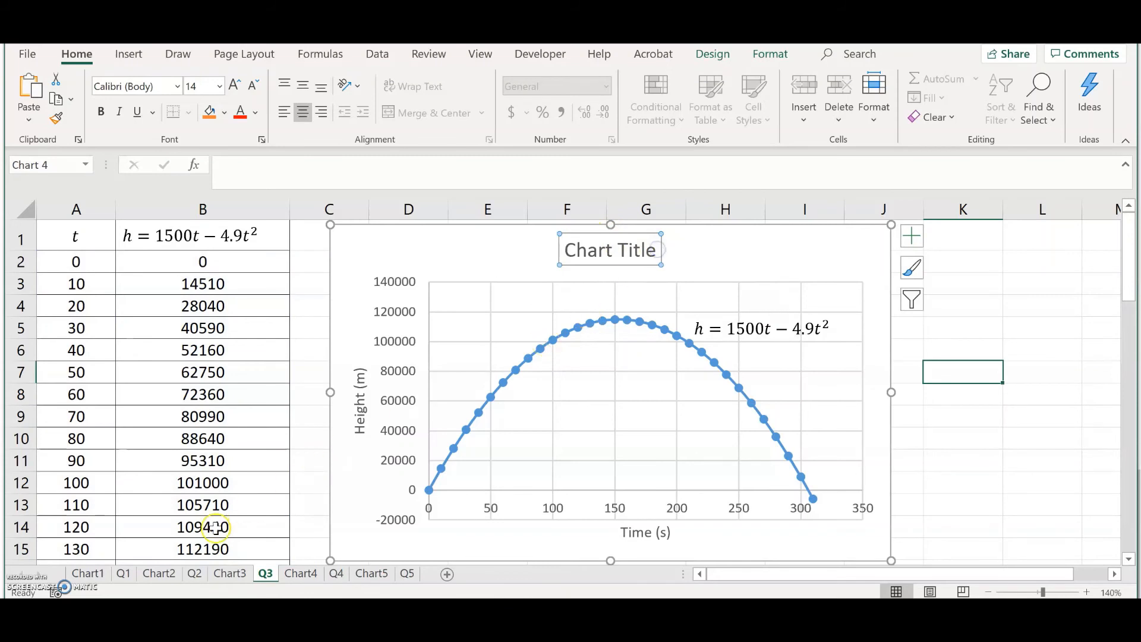
click(92, 588)
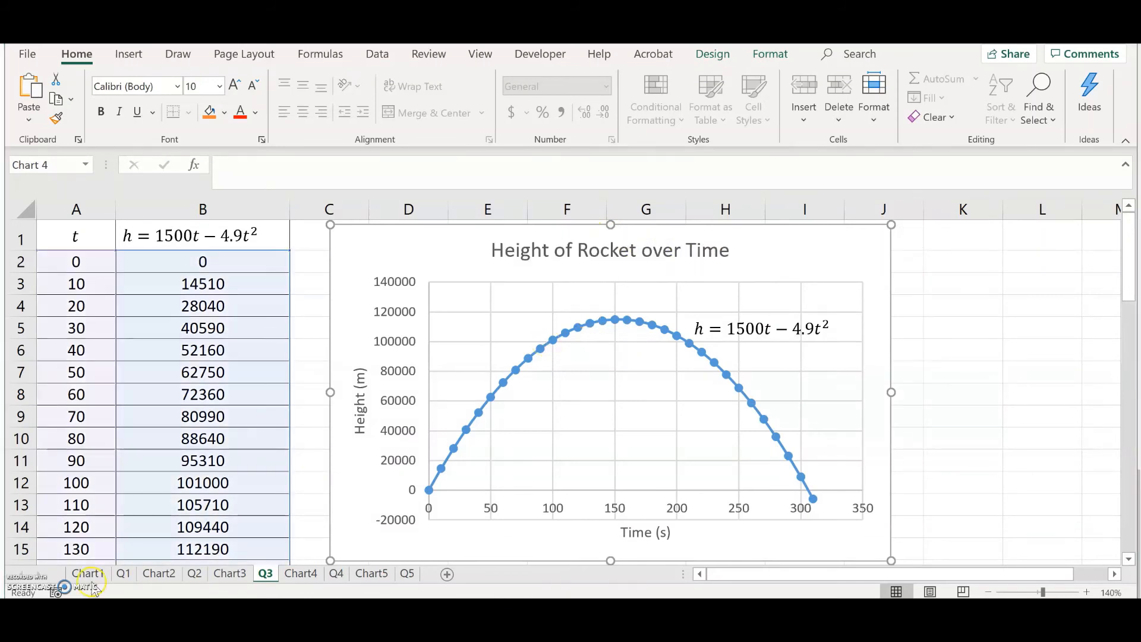
Step: Set the vertical axis minimum bound to 0
right_click(400, 523)
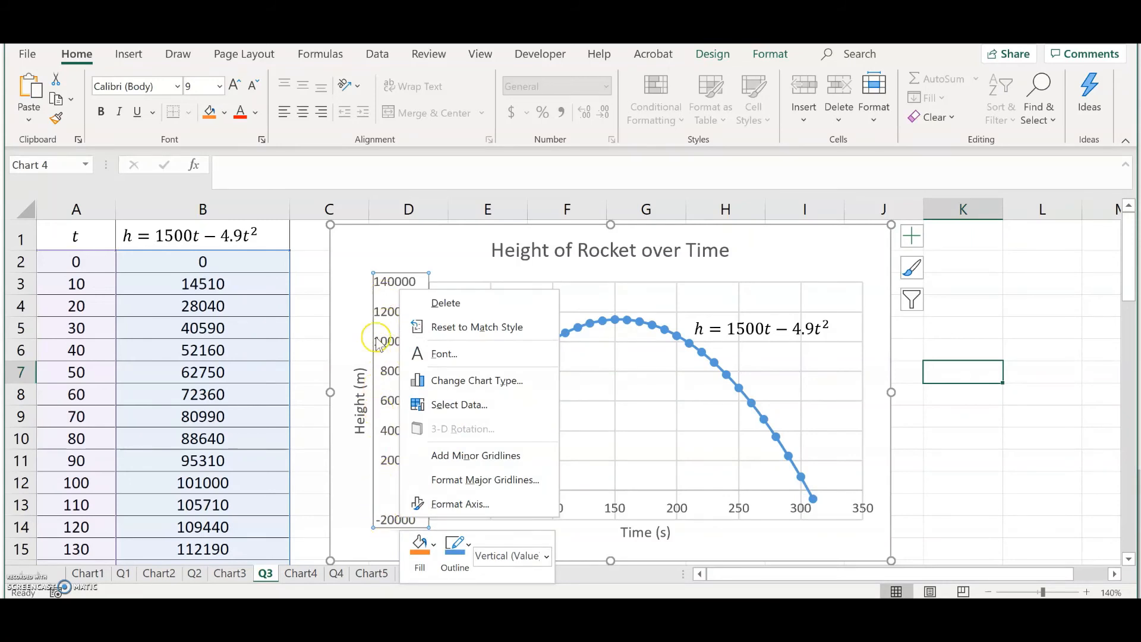
click(438, 504)
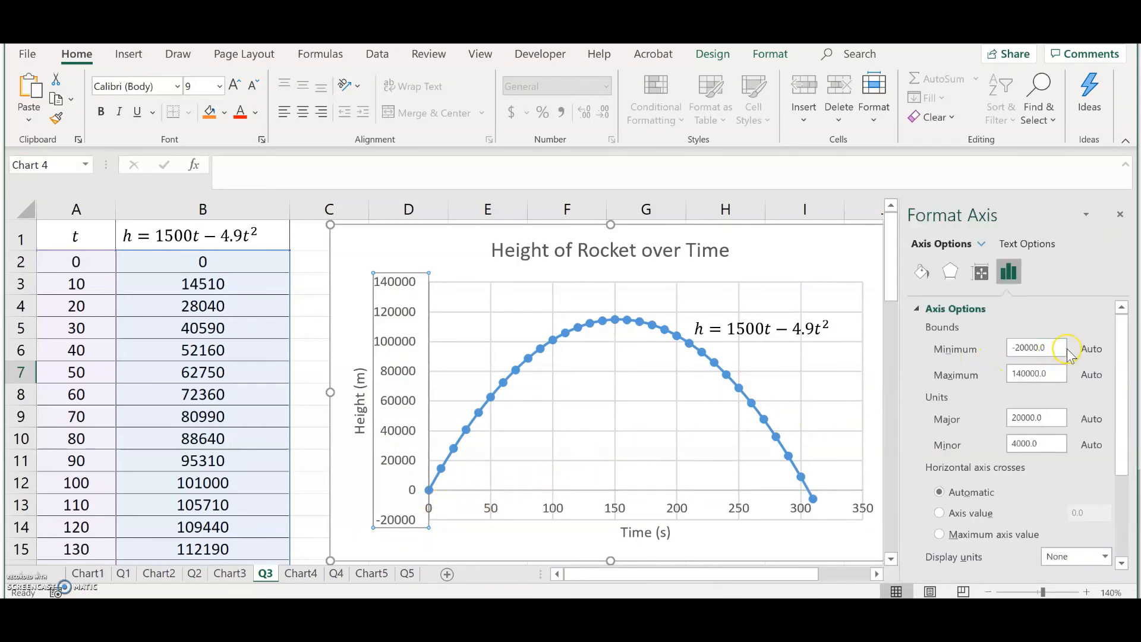
text(0)
key(Return)
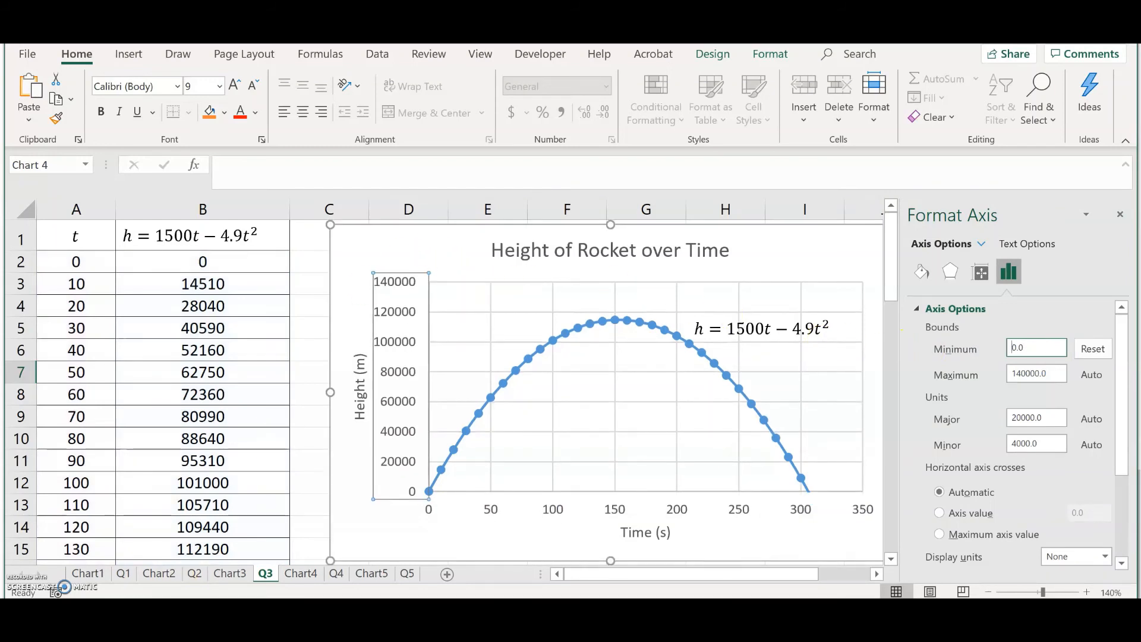
Step: Switch to the Chart3 sheet and open its print preview
click(261, 358)
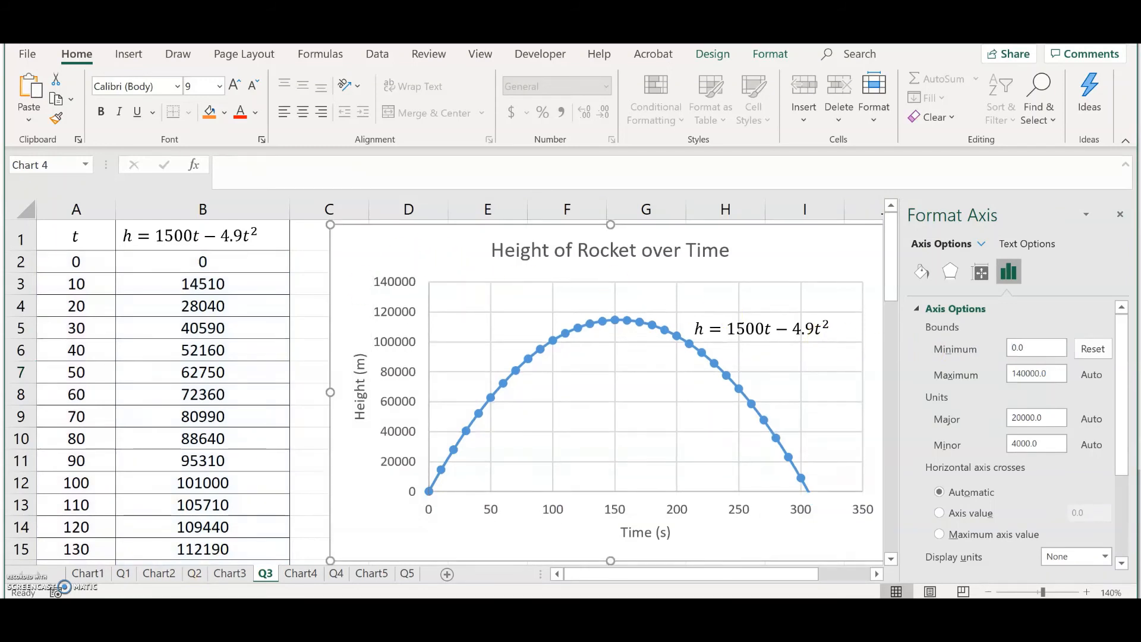
click(233, 575)
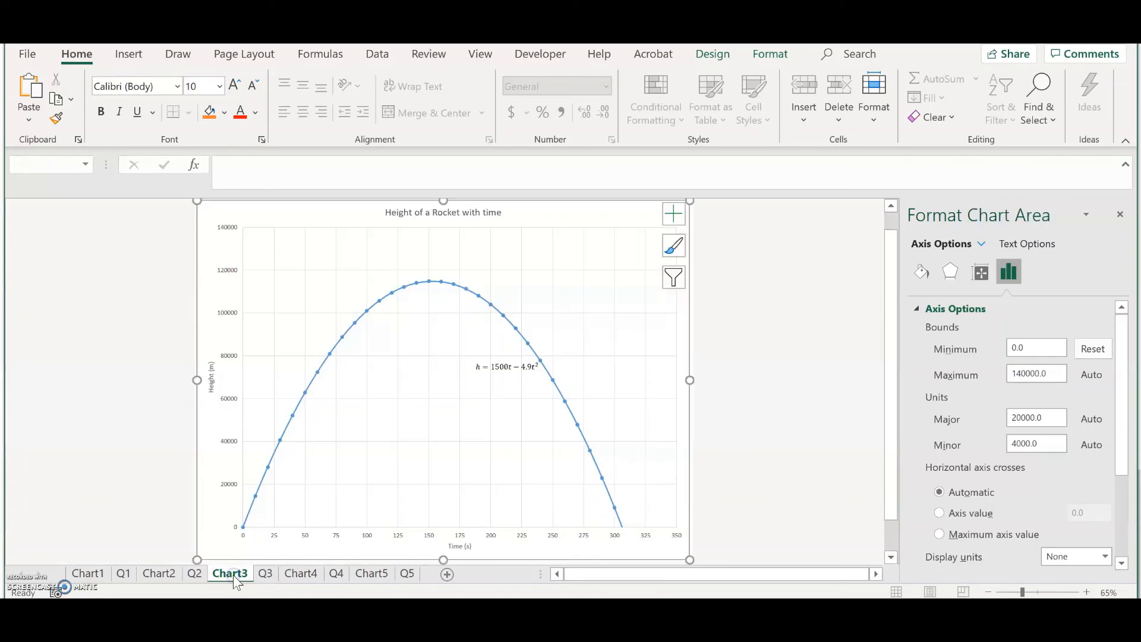
click(298, 522)
click(499, 437)
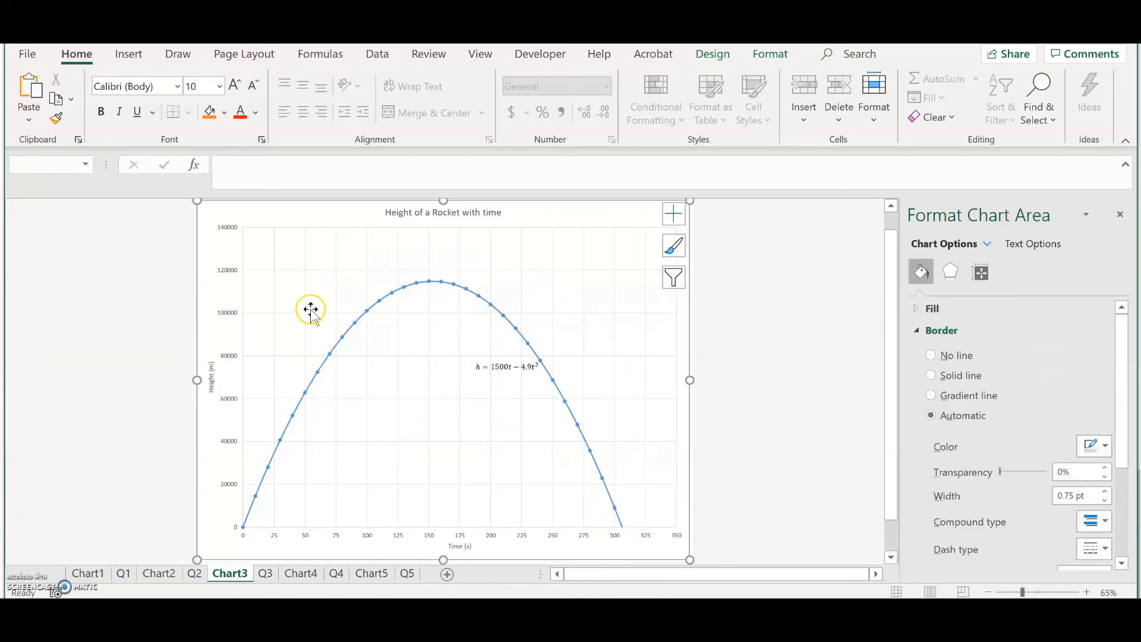
click(28, 55)
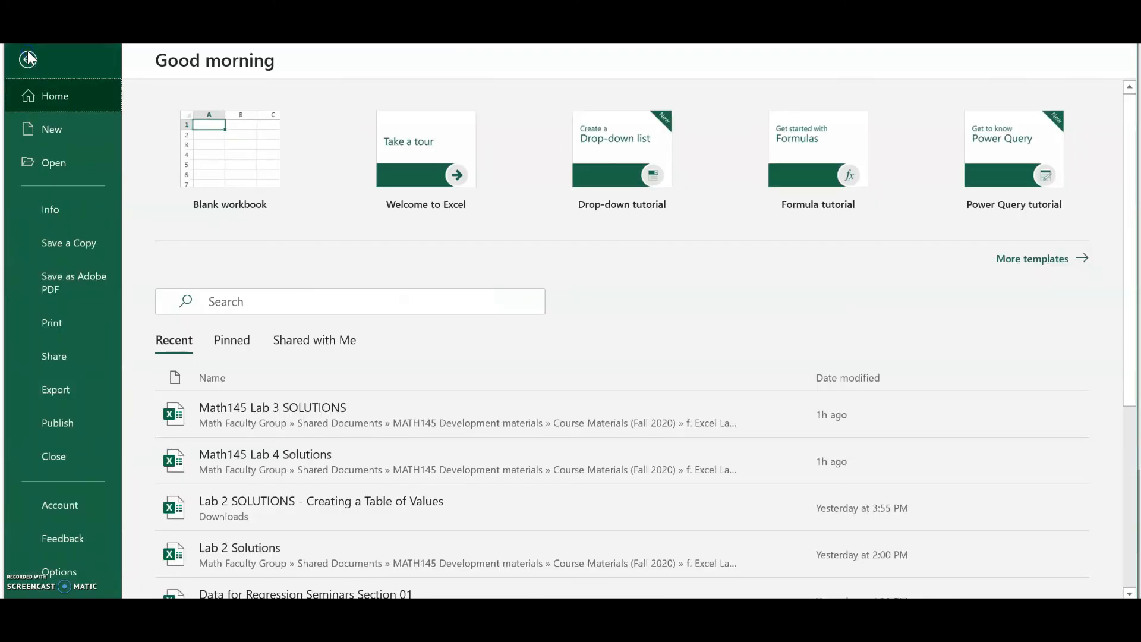
click(65, 323)
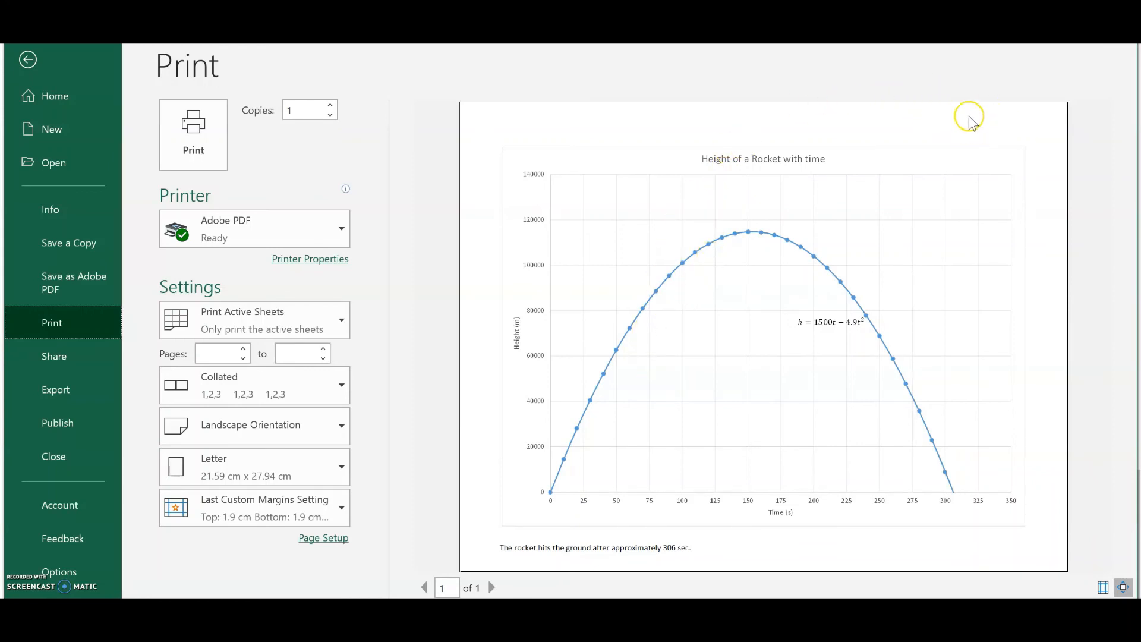
Step: Add a custom page header with "Name" and "Lab #" on separate lines in the left section, then leave the print view
click(323, 538)
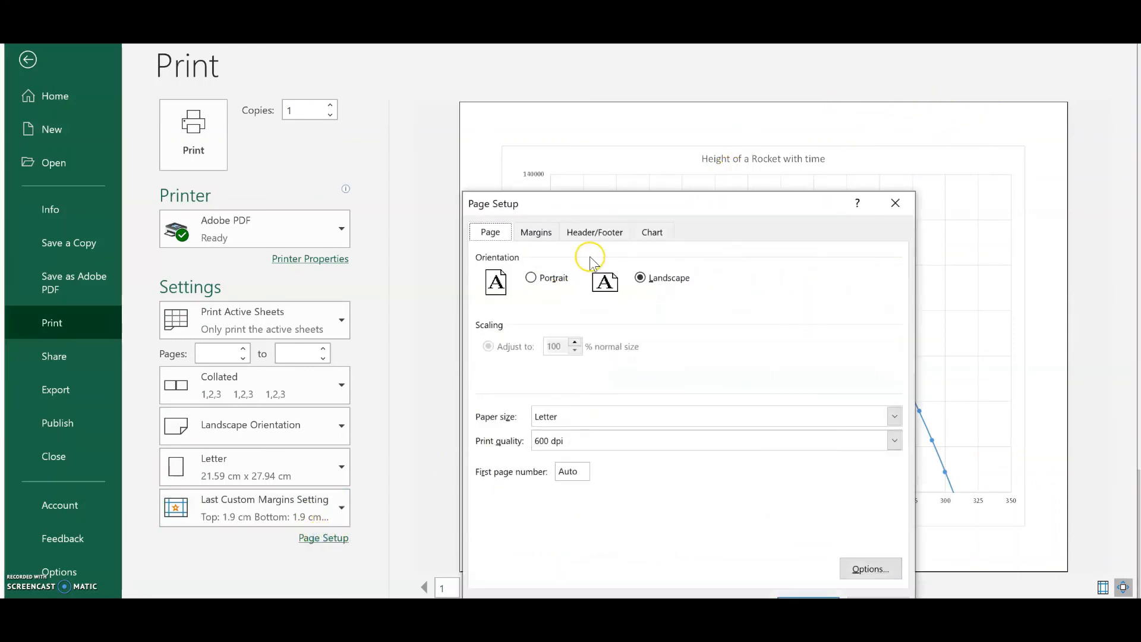
click(596, 233)
click(627, 360)
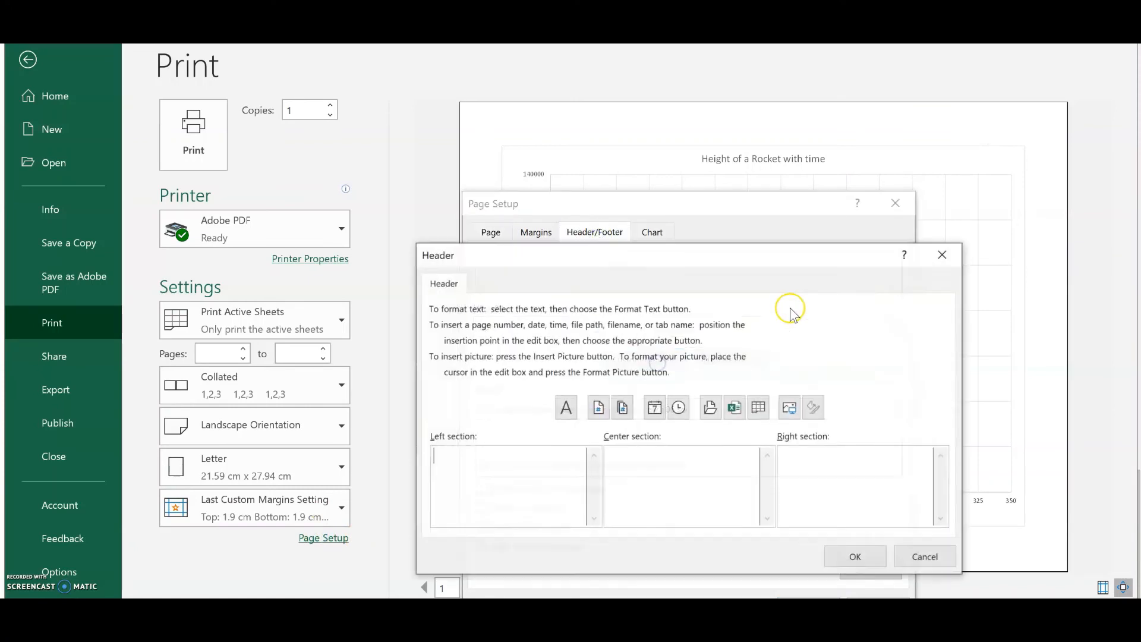
text(Name )
text(Lab #)
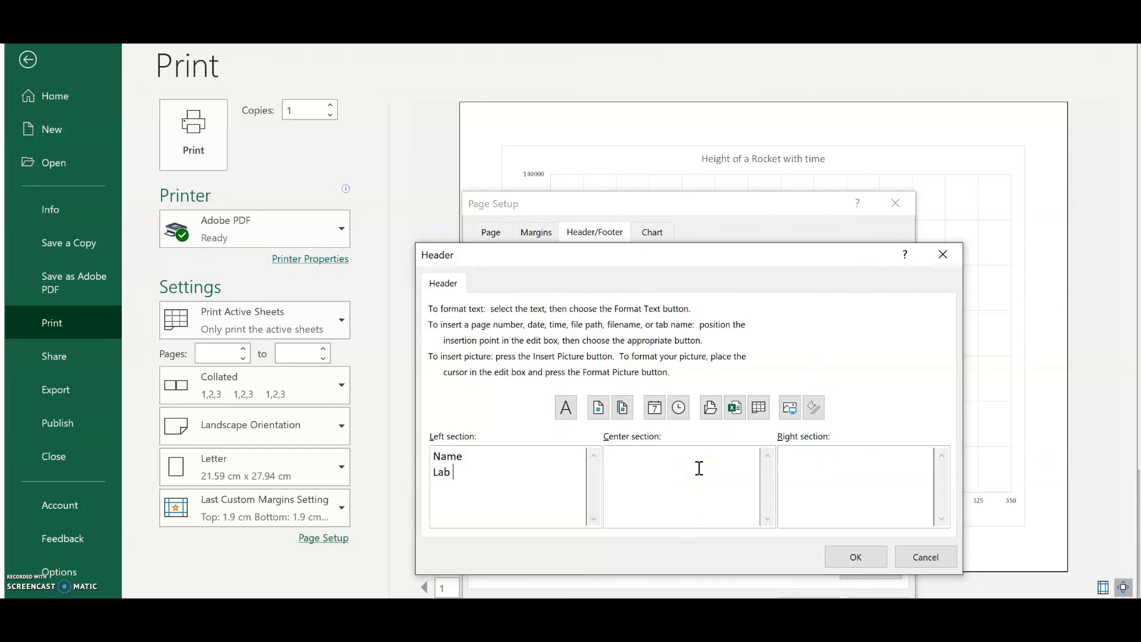
click(860, 557)
click(808, 597)
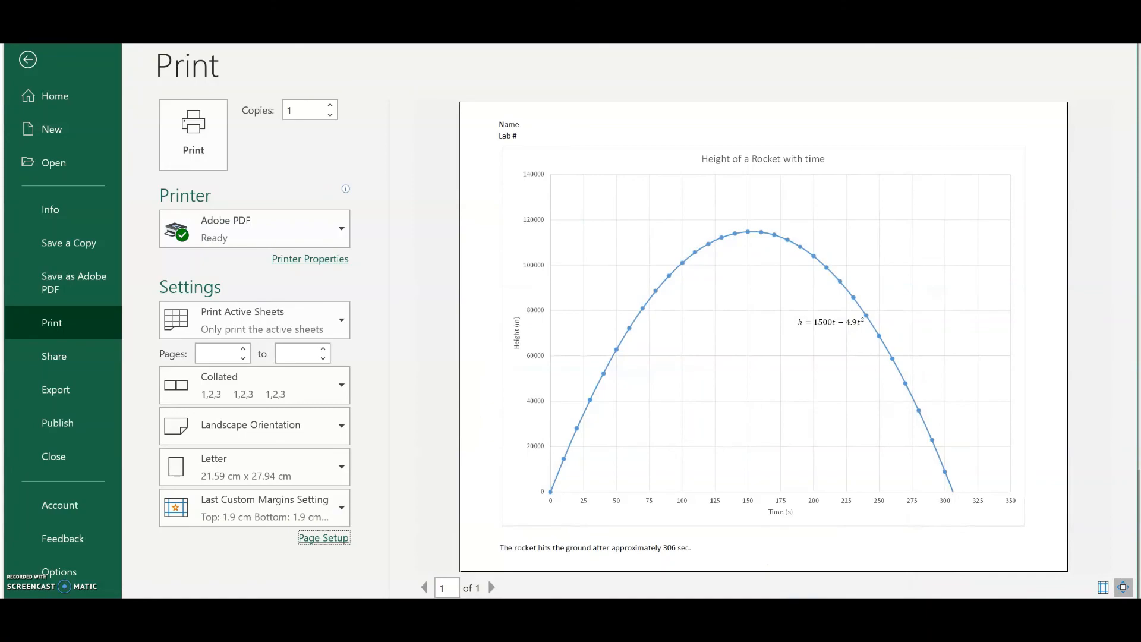
key(Escape)
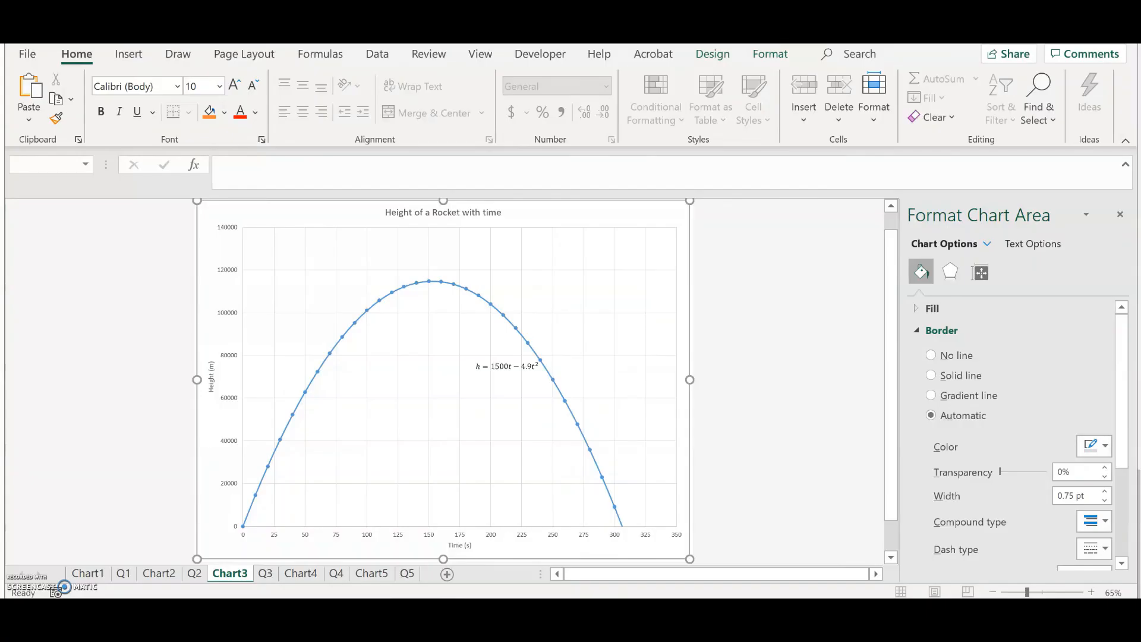